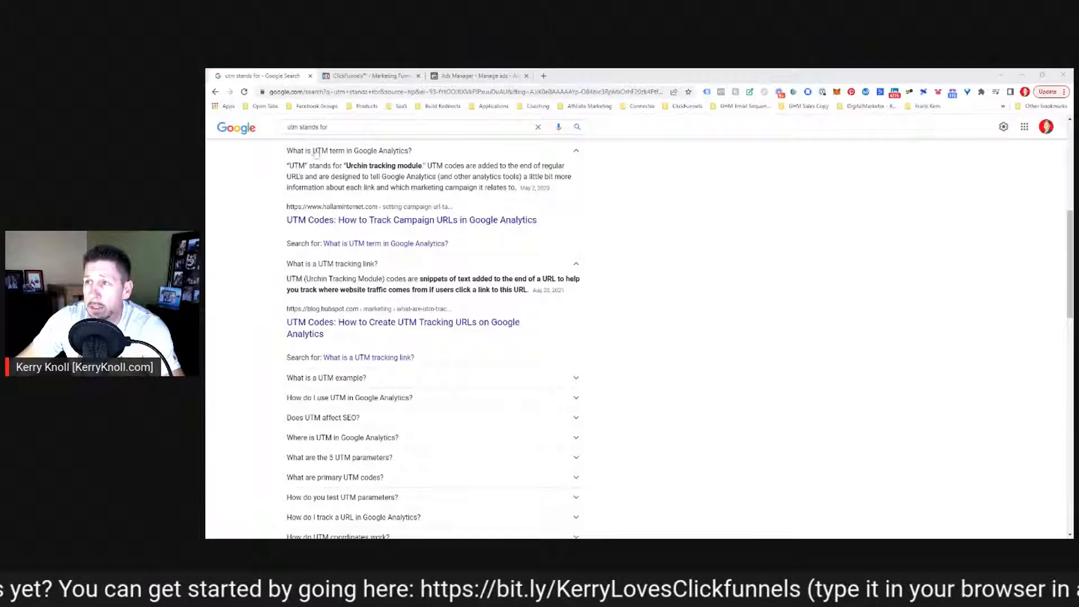
# Switch to ClickFunnels and expand the filters on the funnel's stats page
pyautogui.click(348, 77)
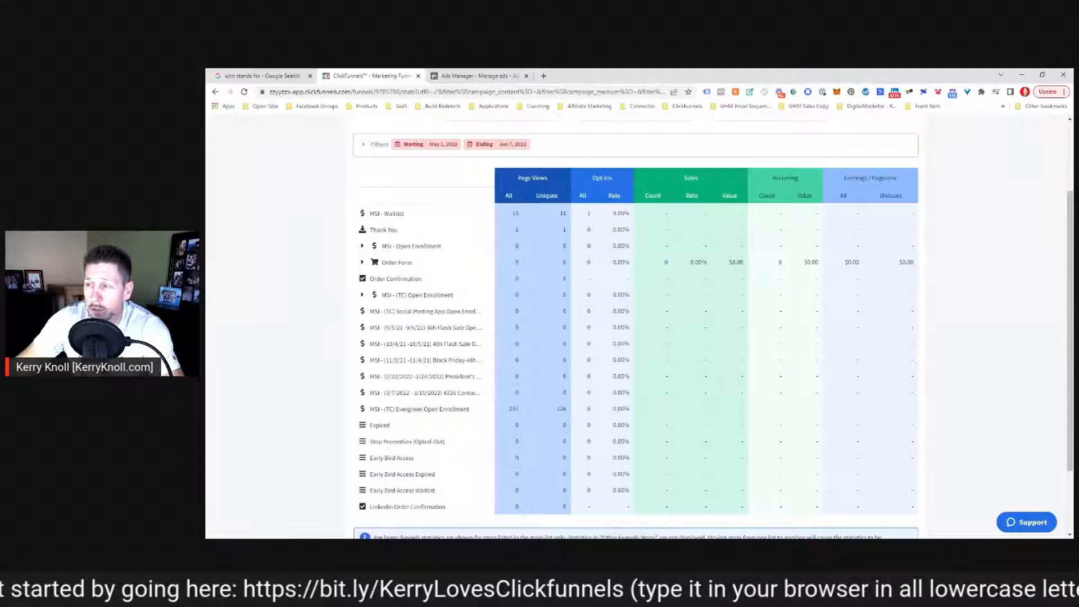
pyautogui.scroll(3, 308, 182)
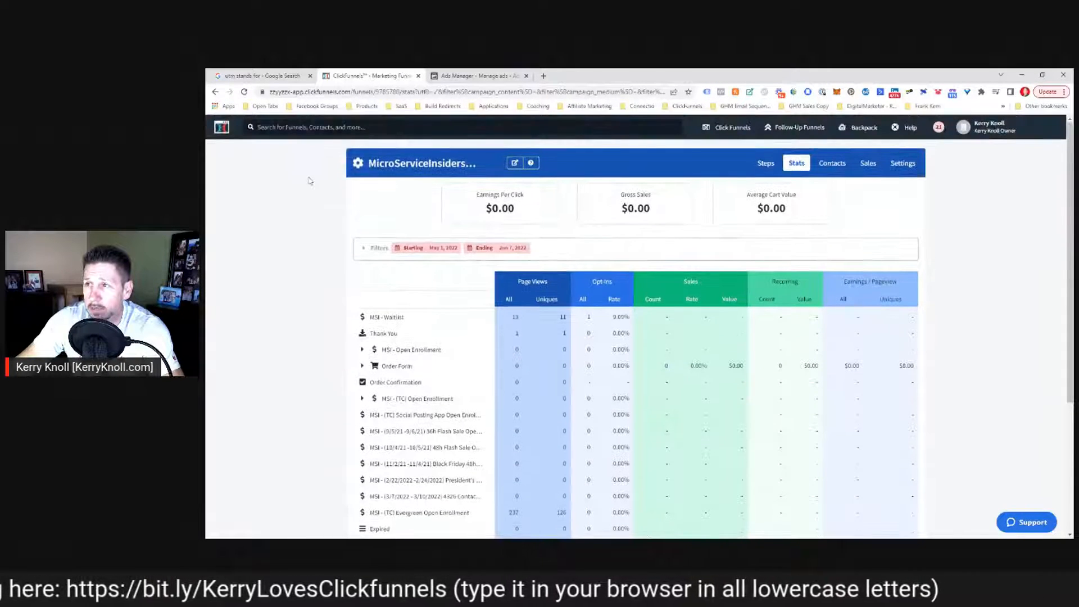
pyautogui.scroll(-1, 348, 203)
pyautogui.scroll(1, 364, 200)
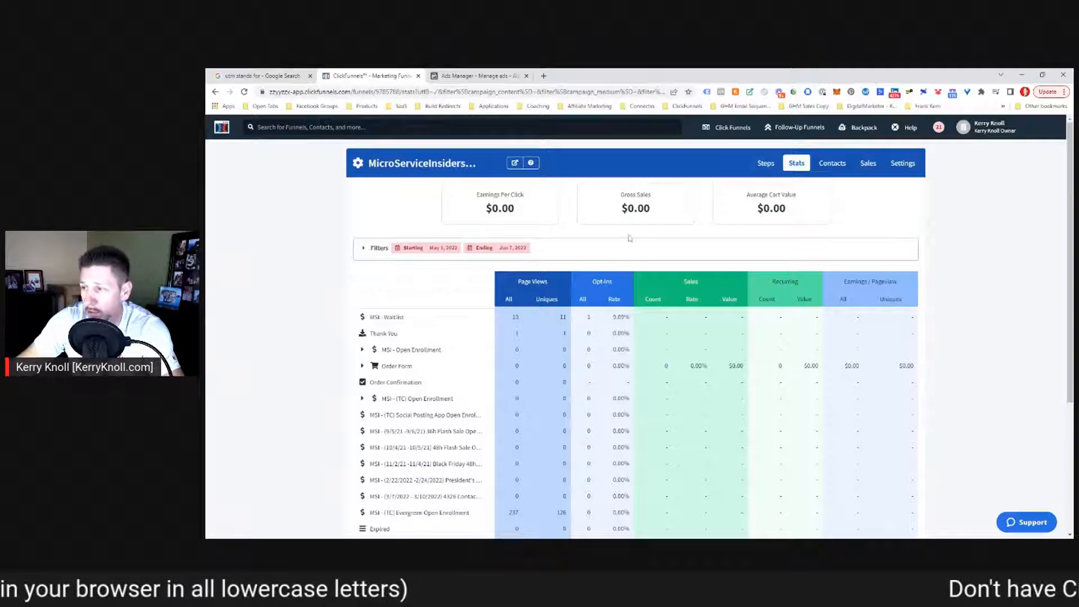
pyautogui.click(364, 250)
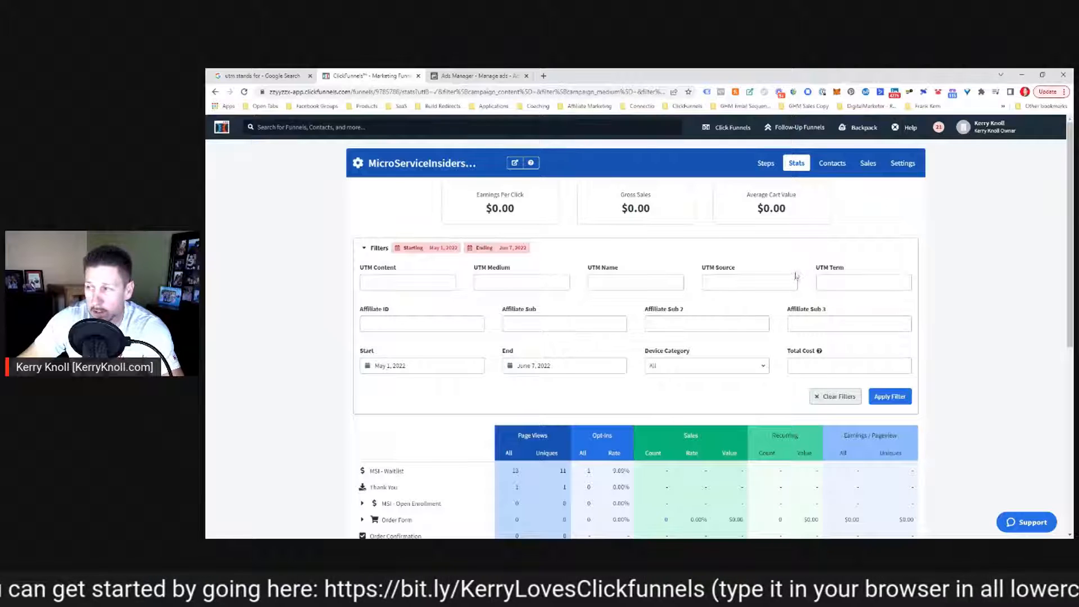
# Switch to Facebook Ads Manager and open the URL parameter builder in the Default name - Traffic ad's tracking section
pyautogui.click(474, 76)
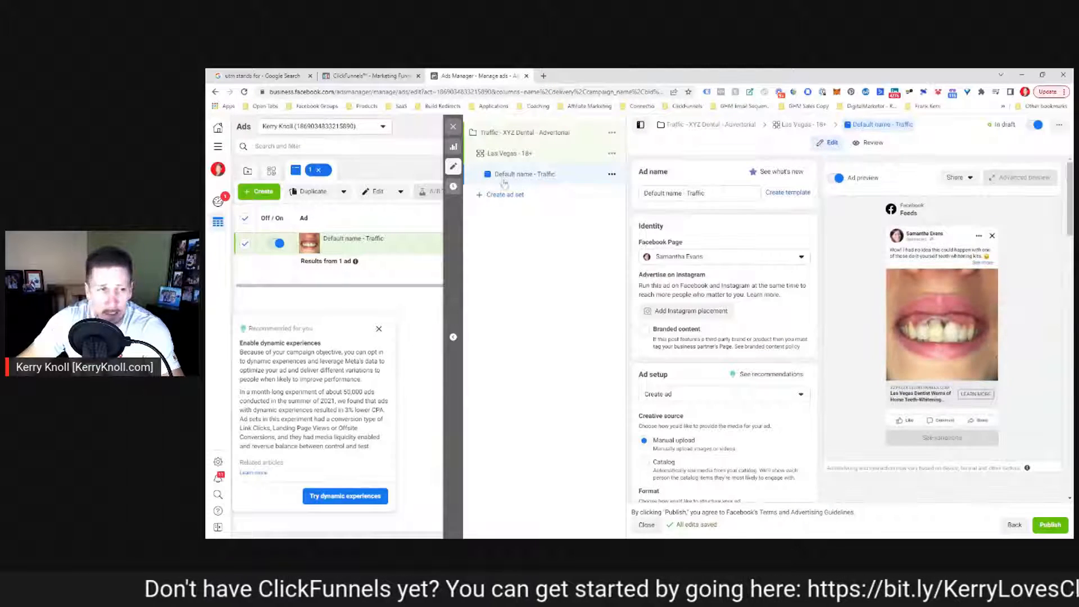
pyautogui.scroll(-15, 721, 308)
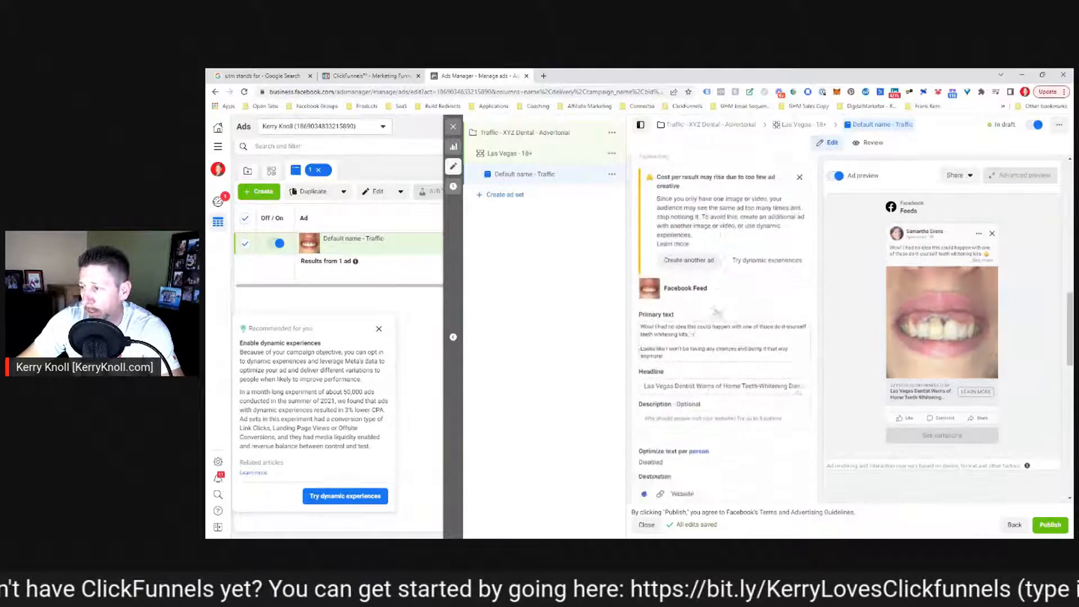
pyautogui.scroll(-6, 714, 309)
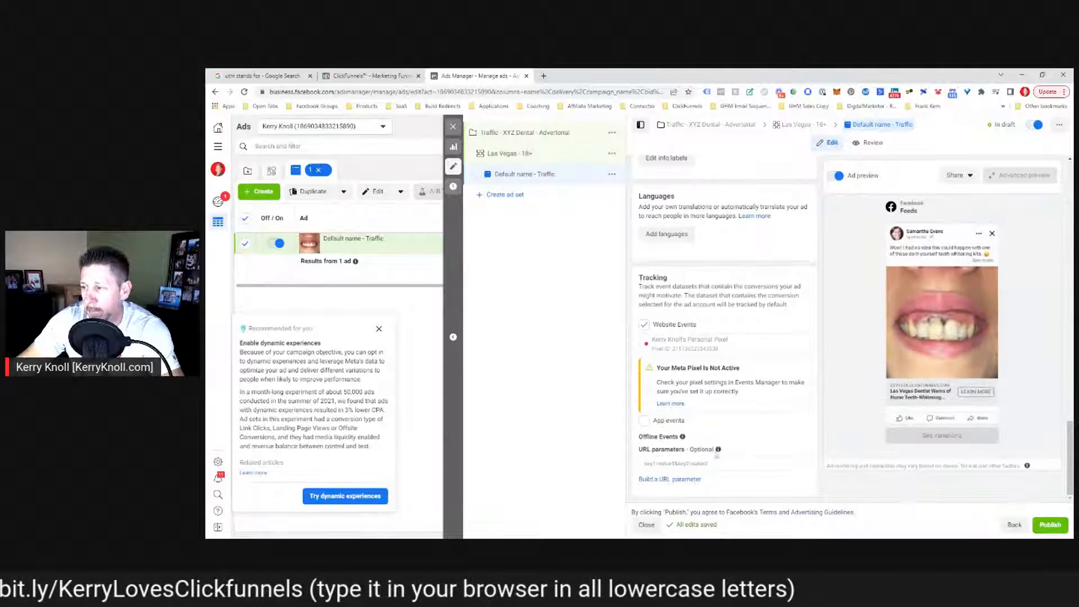
pyautogui.moveTo(720, 453)
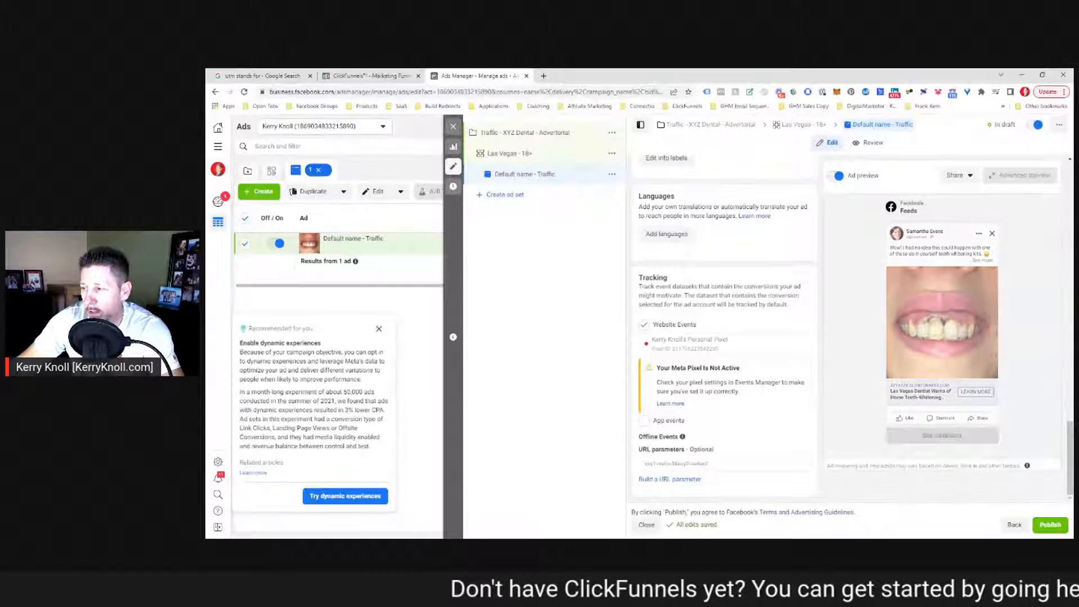
pyautogui.click(672, 479)
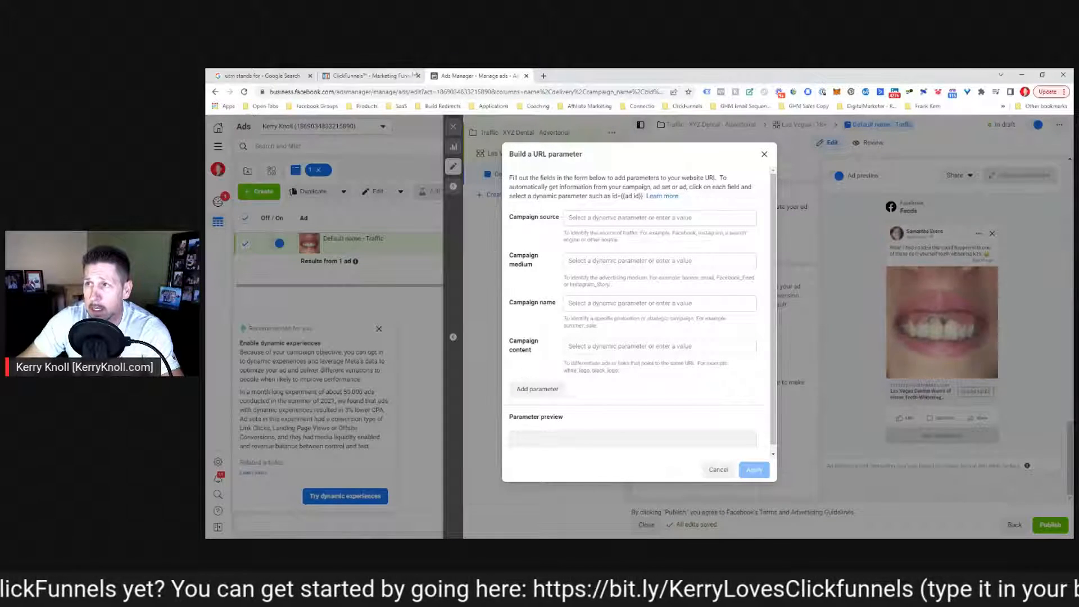
# Compare the UTM filter fields in ClickFunnels with the campaign fields in Ads Manager's URL parameter builder
pyautogui.click(364, 76)
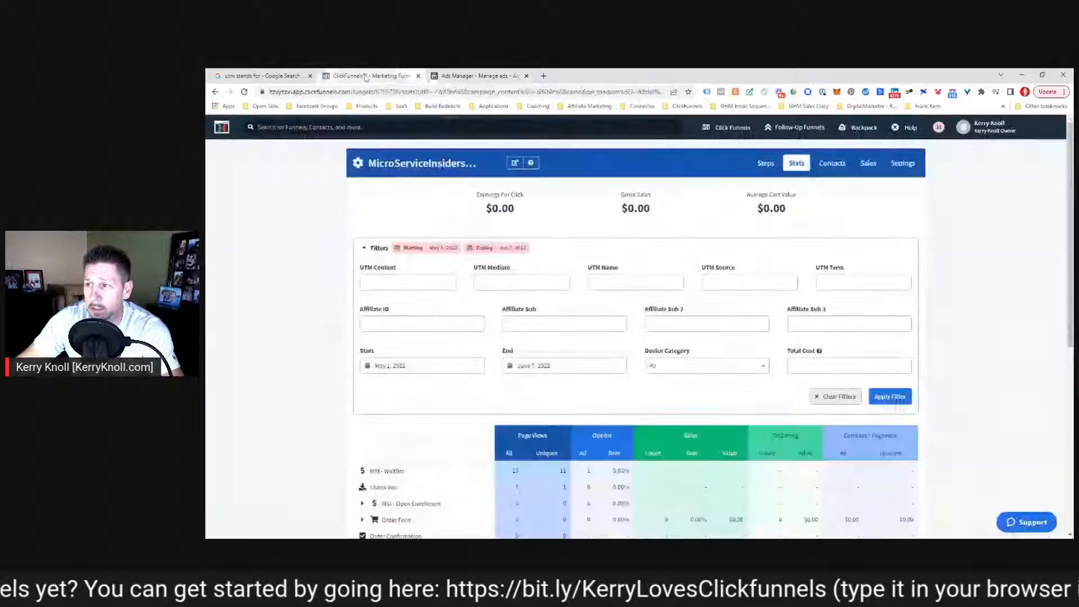
pyautogui.click(475, 76)
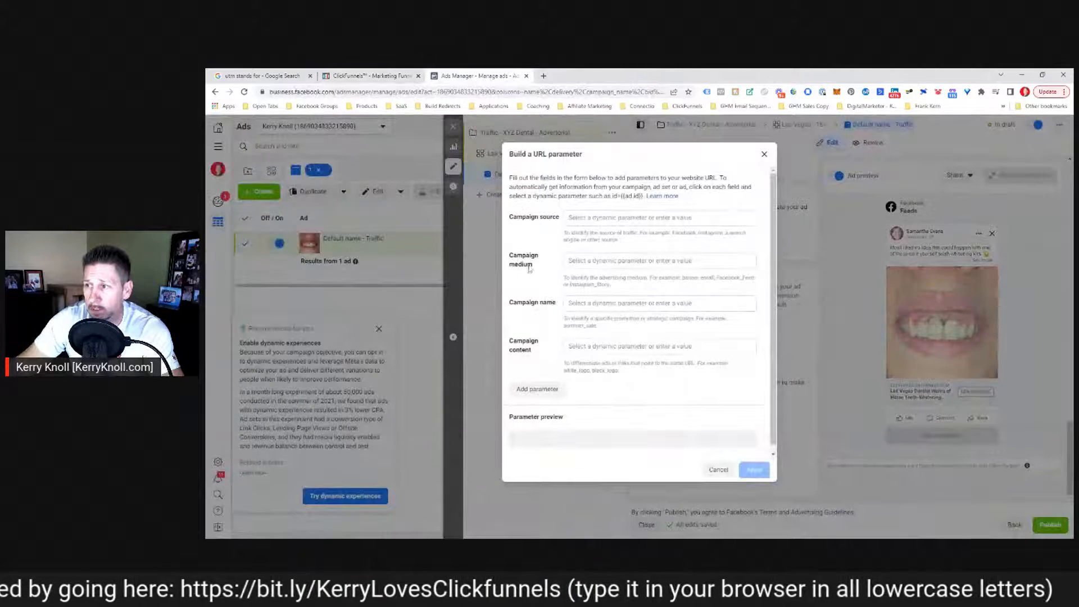
pyautogui.click(338, 74)
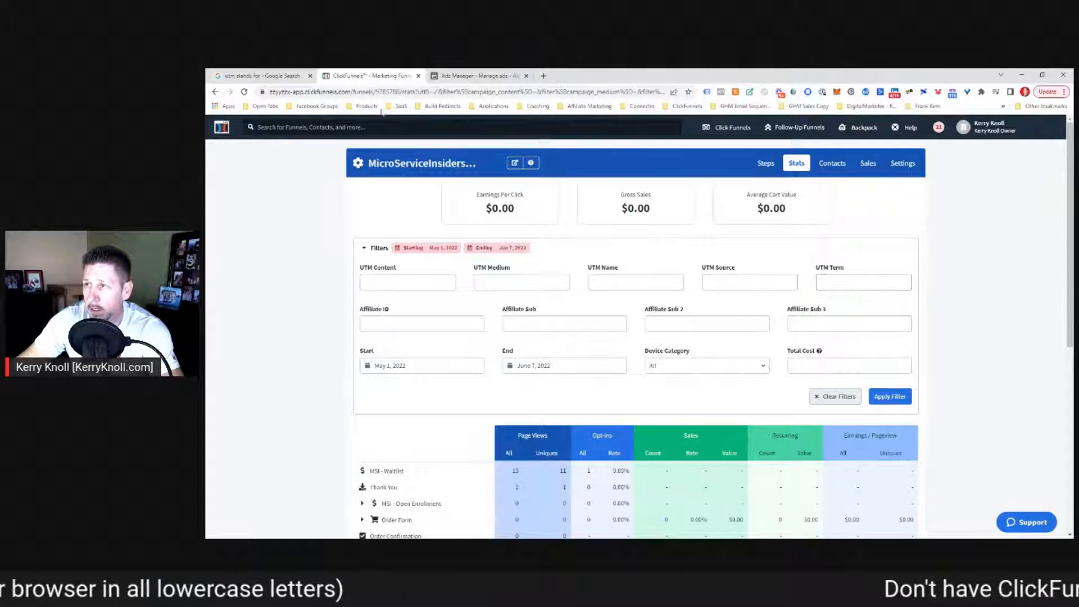
pyautogui.click(454, 76)
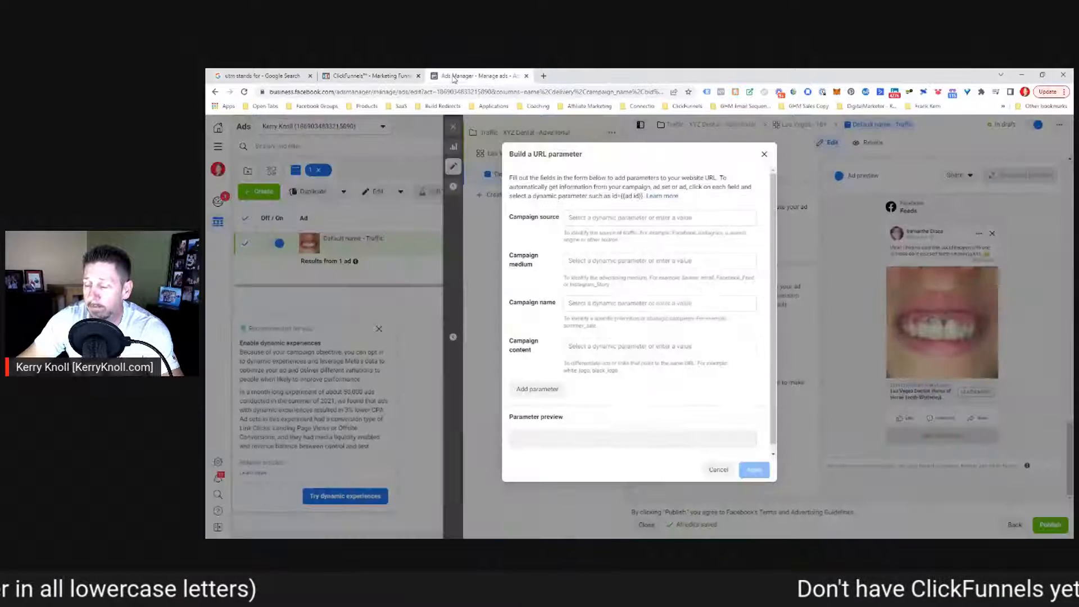
# Add a custom URL parameter named utm_term and leave its value empty
pyautogui.click(537, 390)
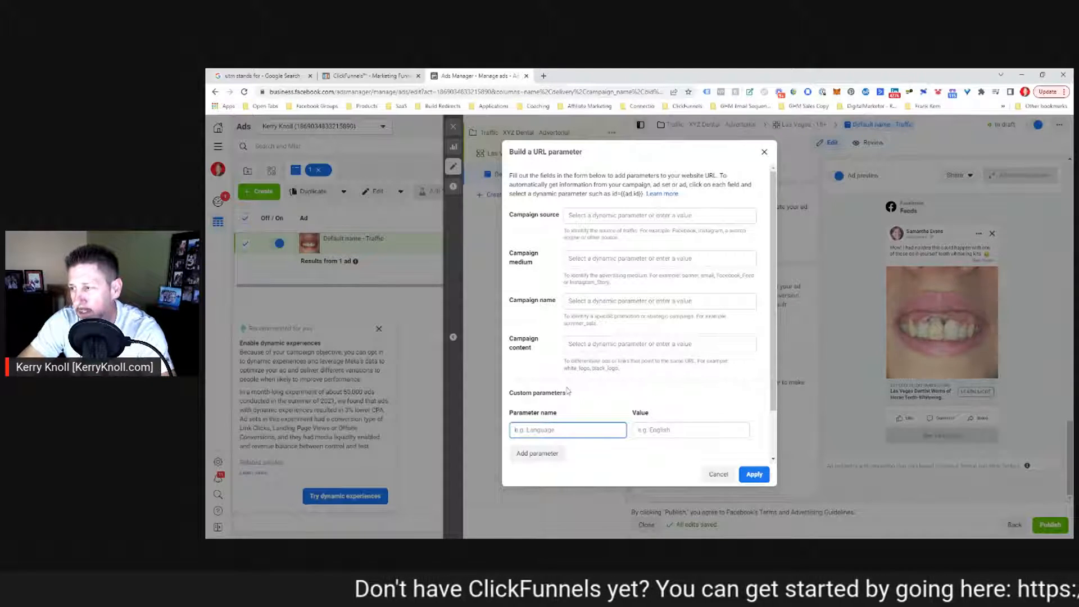
pyautogui.write('term')
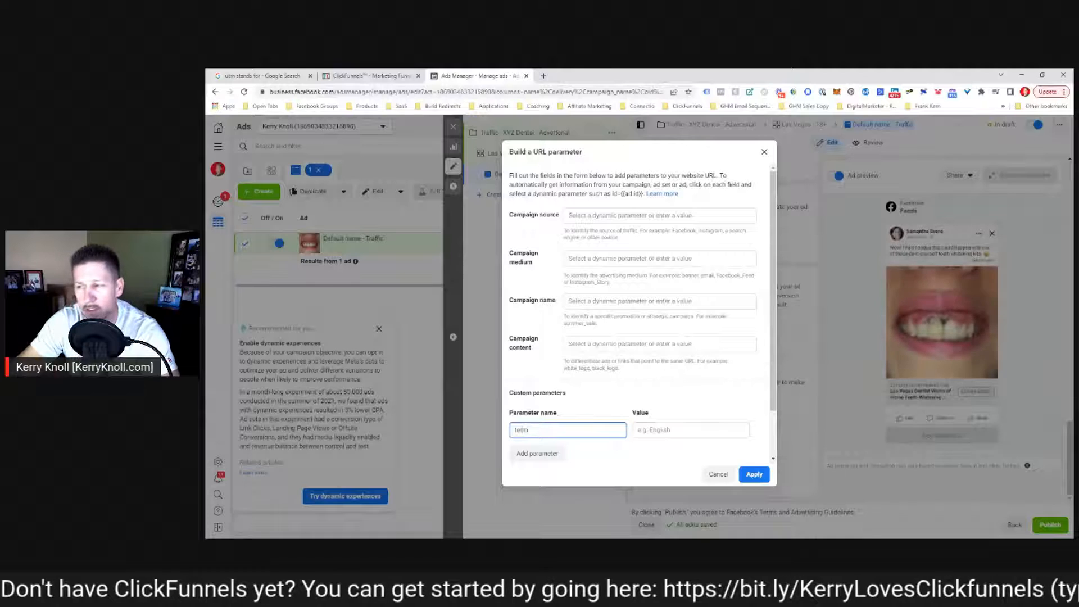
pyautogui.click(514, 430)
pyautogui.write('utm')
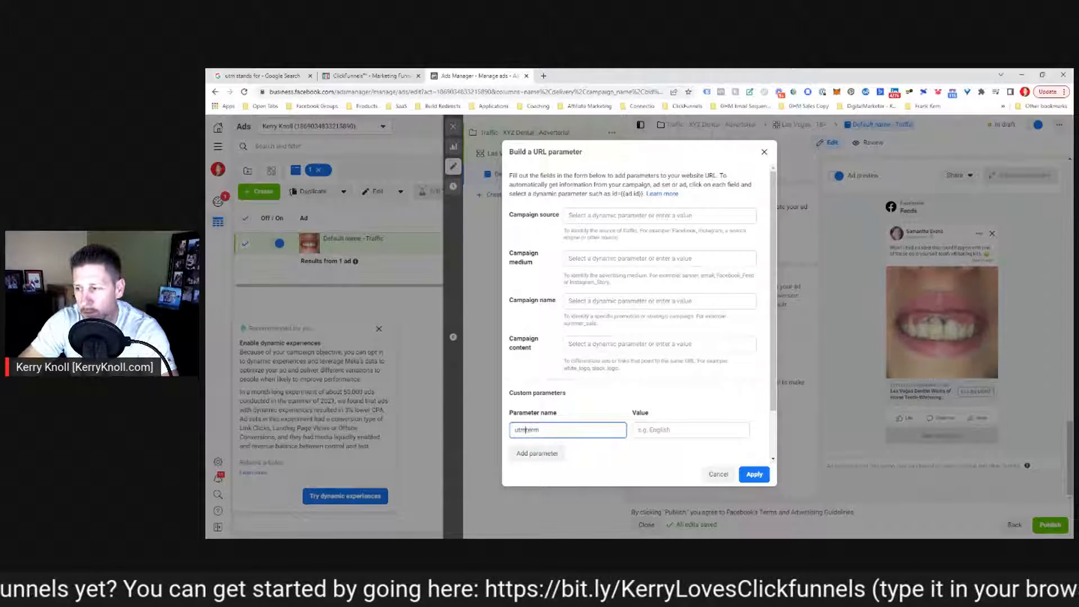
pyautogui.write('_')
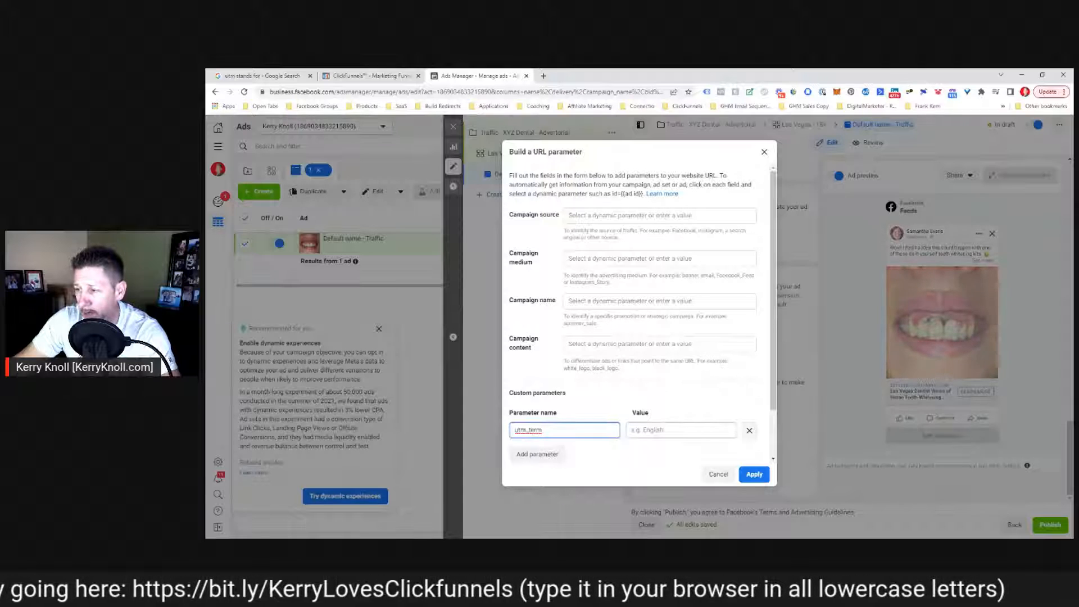
pyautogui.click(645, 430)
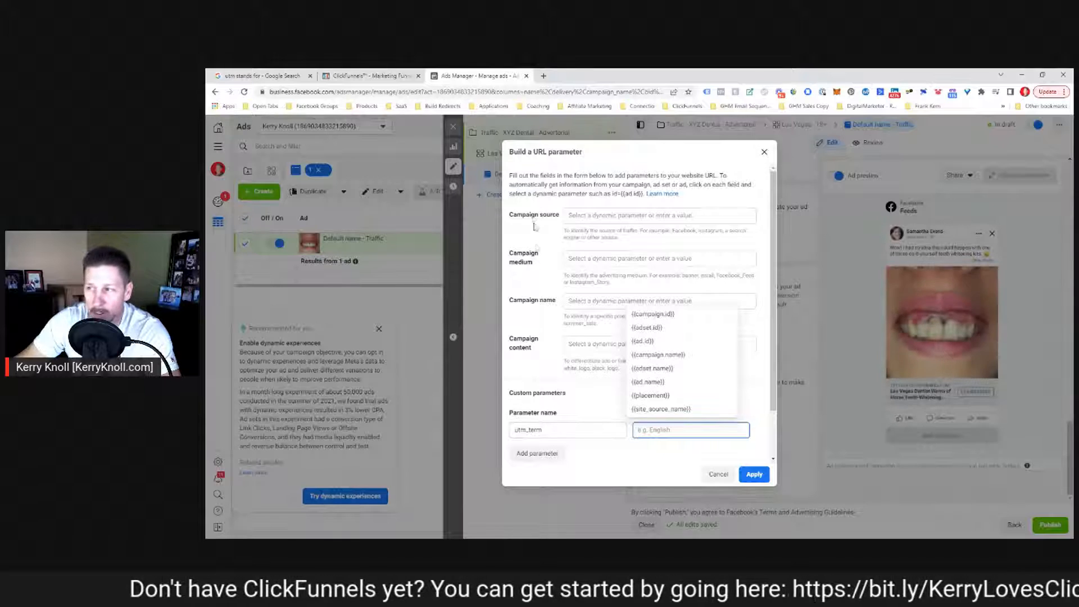
pyautogui.click(548, 239)
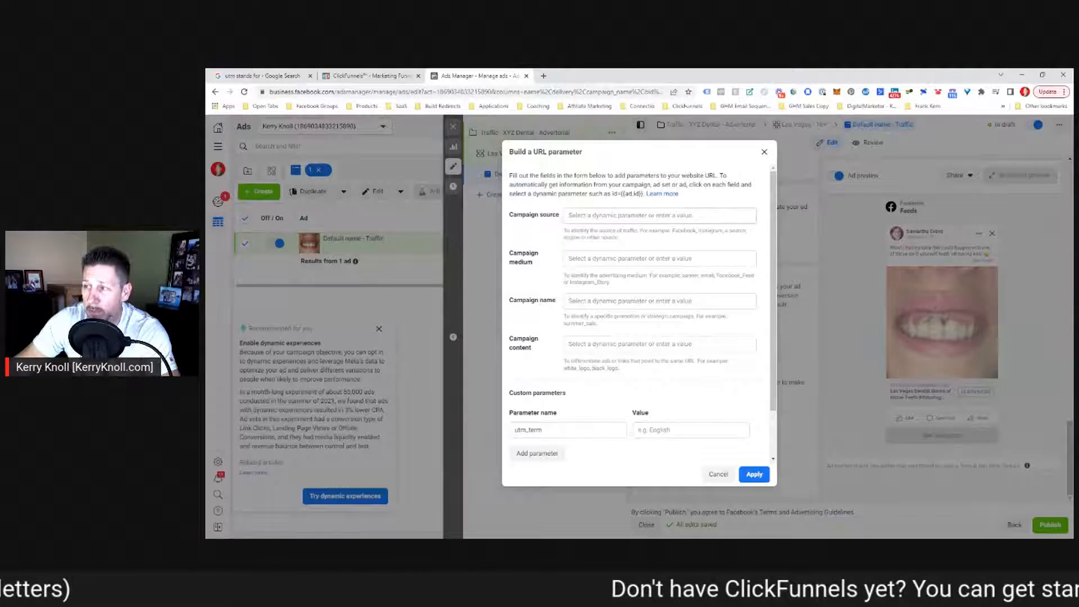
# Enter facebook as the campaign source in the URL parameter builder
pyautogui.click(579, 216)
pyautogui.write('face')
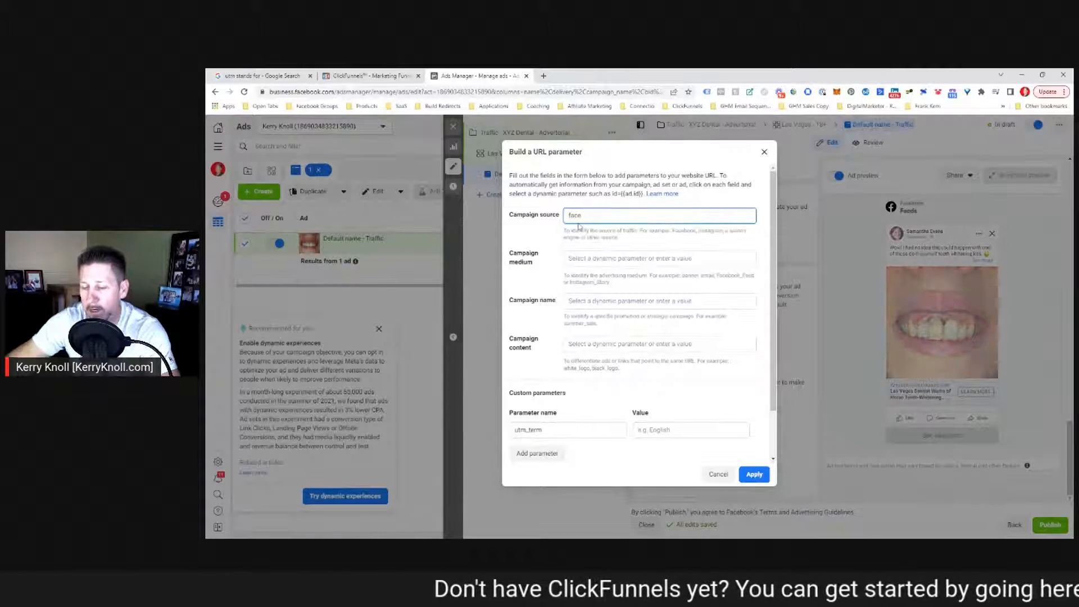
pyautogui.write('book')
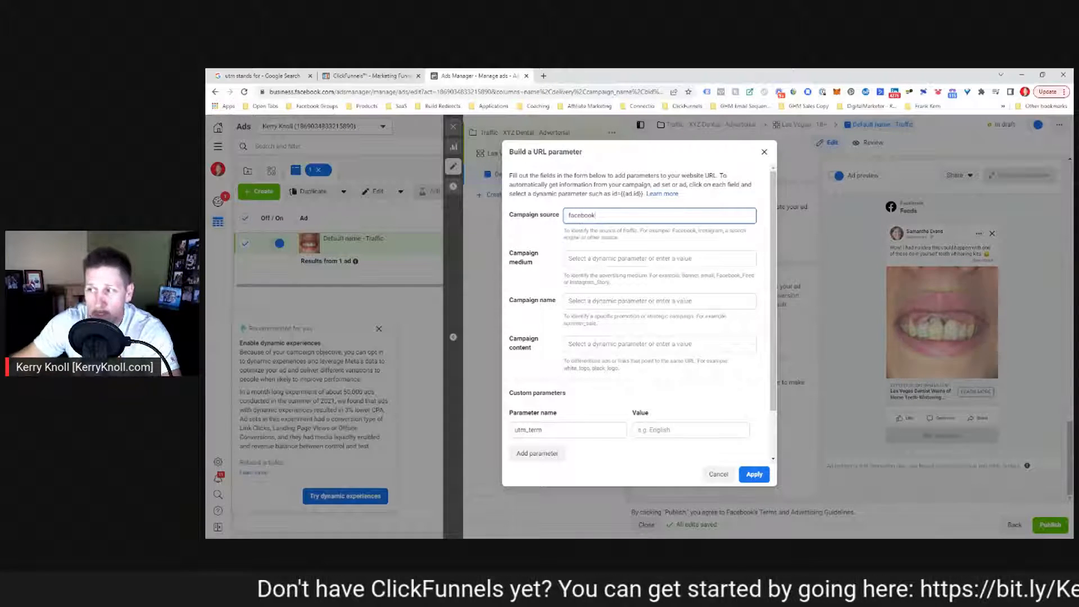
# Switch to ClickFunnels, enter facebook as the UTM Source filter and compare it with the campaign source in Ads Manager
pyautogui.hotkey('ctrl', 'a')
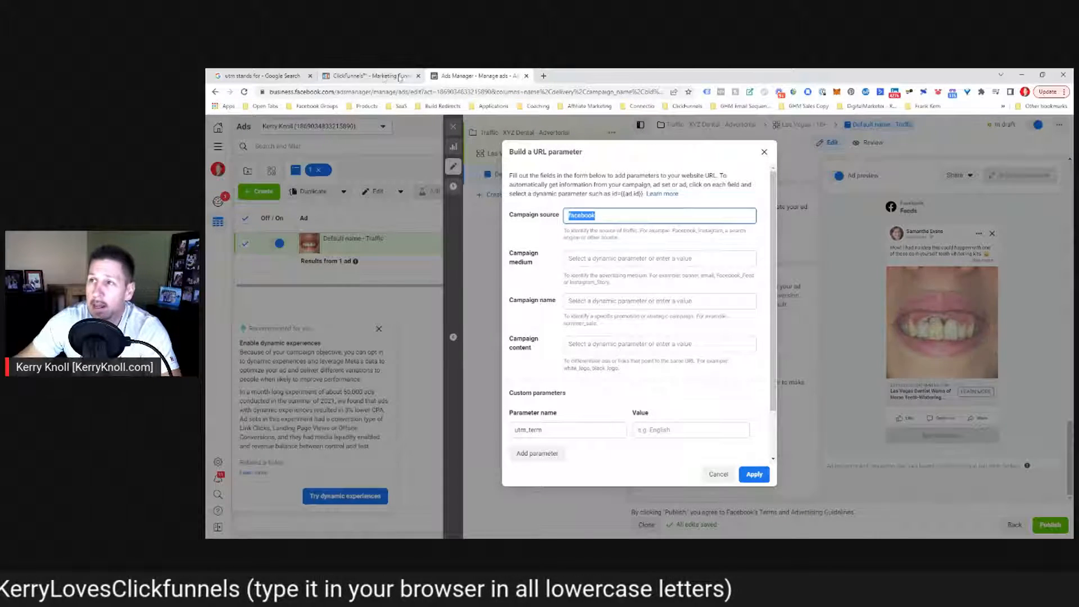
pyautogui.click(368, 76)
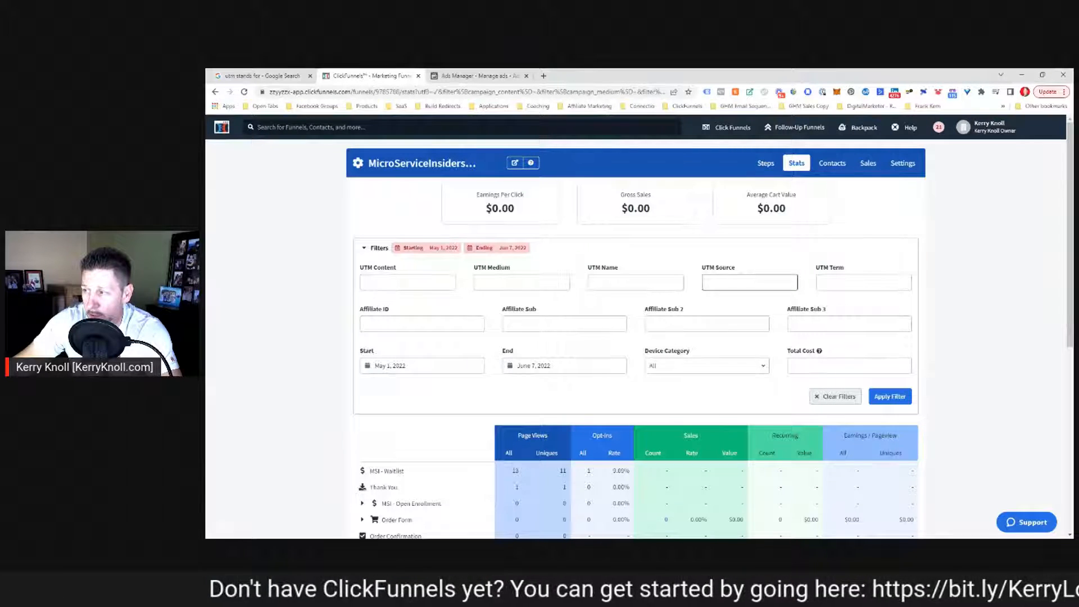
pyautogui.write('facebook')
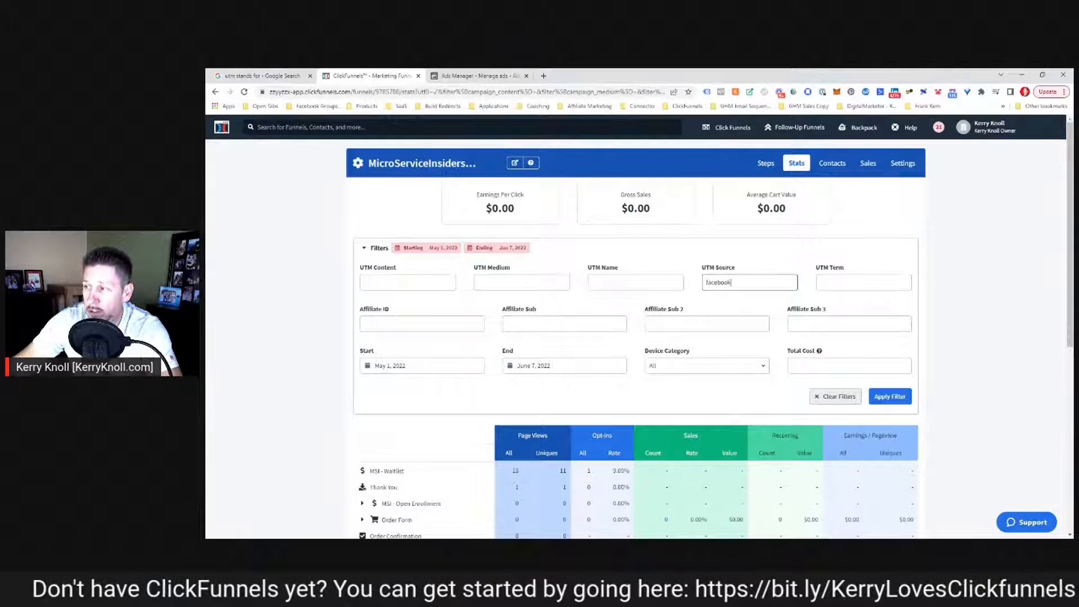
pyautogui.moveTo(743, 283); pyautogui.dragTo(682, 293)
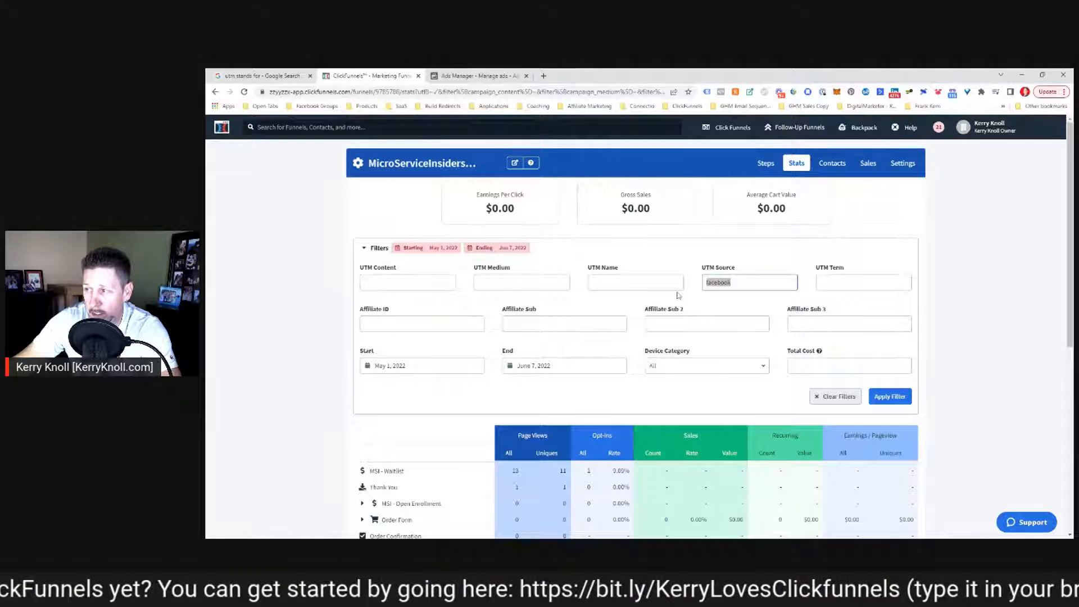
pyautogui.click(475, 75)
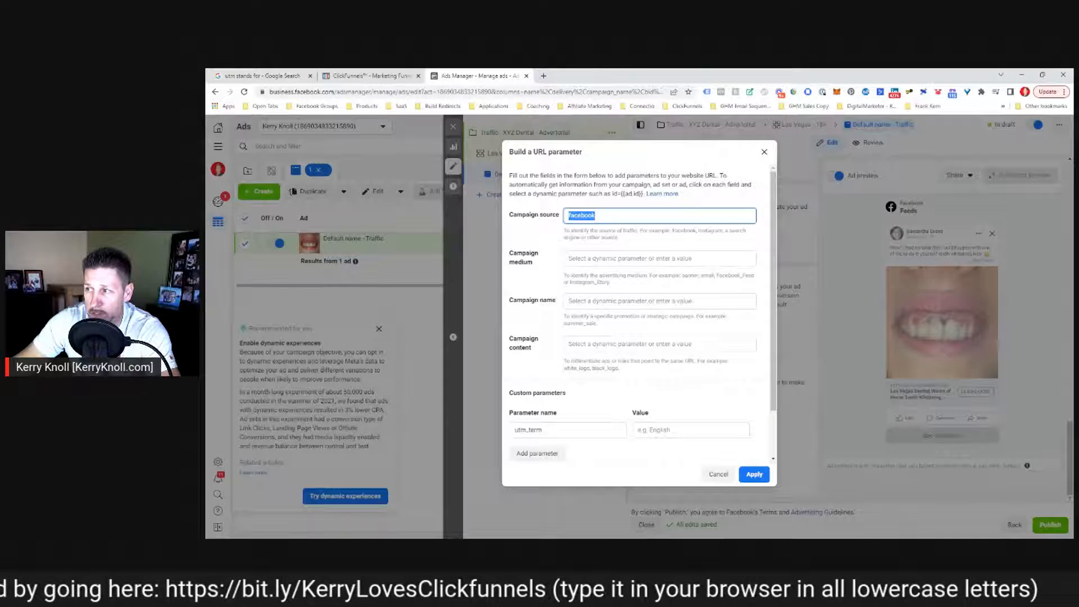
pyautogui.click(371, 75)
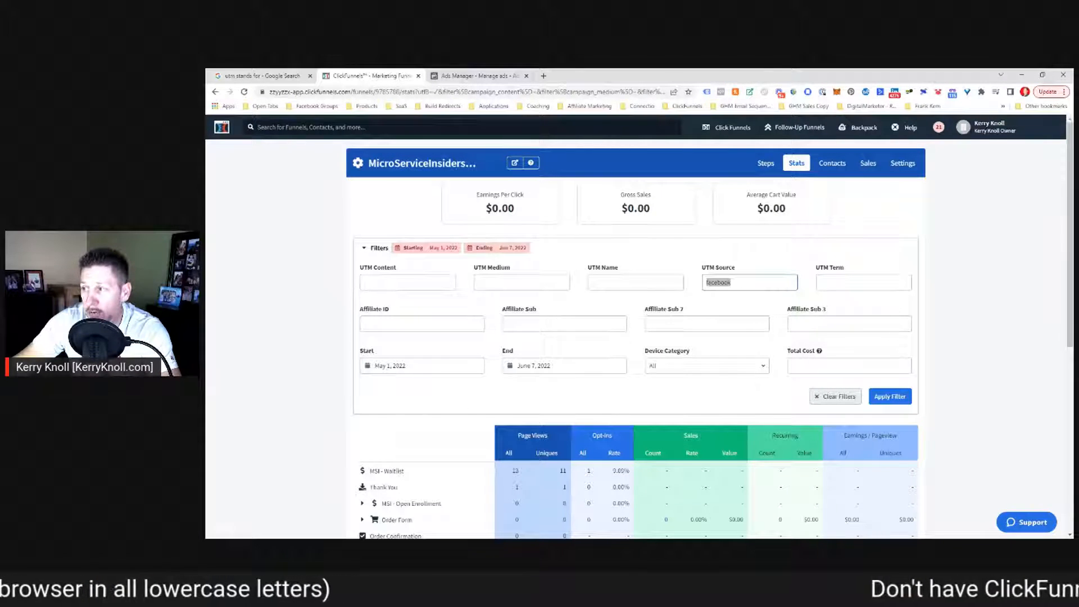
pyautogui.click(733, 283)
pyautogui.doubleClick(720, 282)
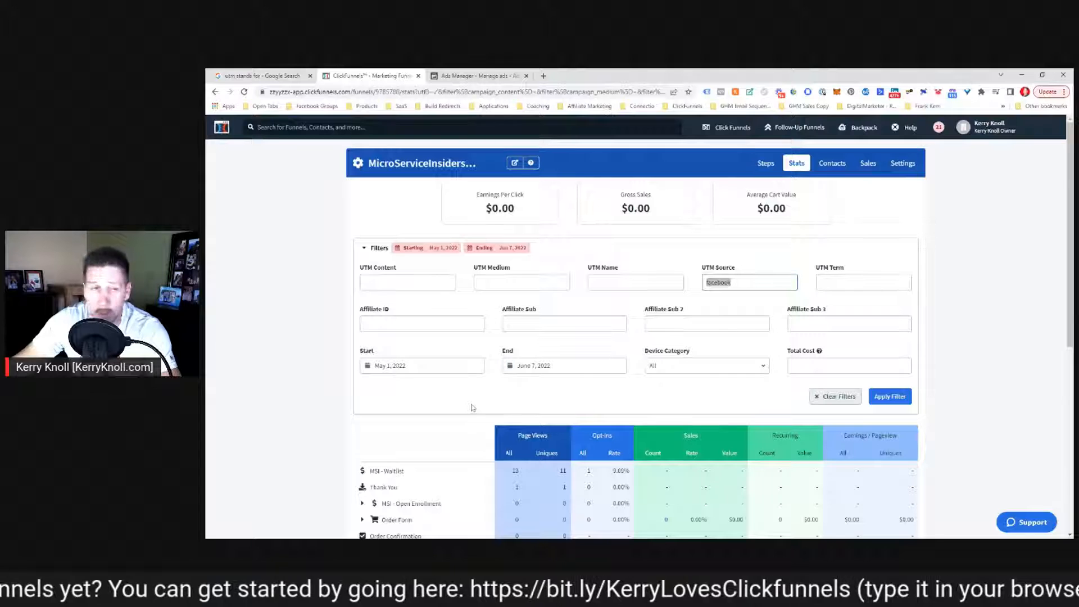
# Switch to Ads Manager and replace the campaign source with the dynamic parameter {{site_source_name}}
pyautogui.click(460, 75)
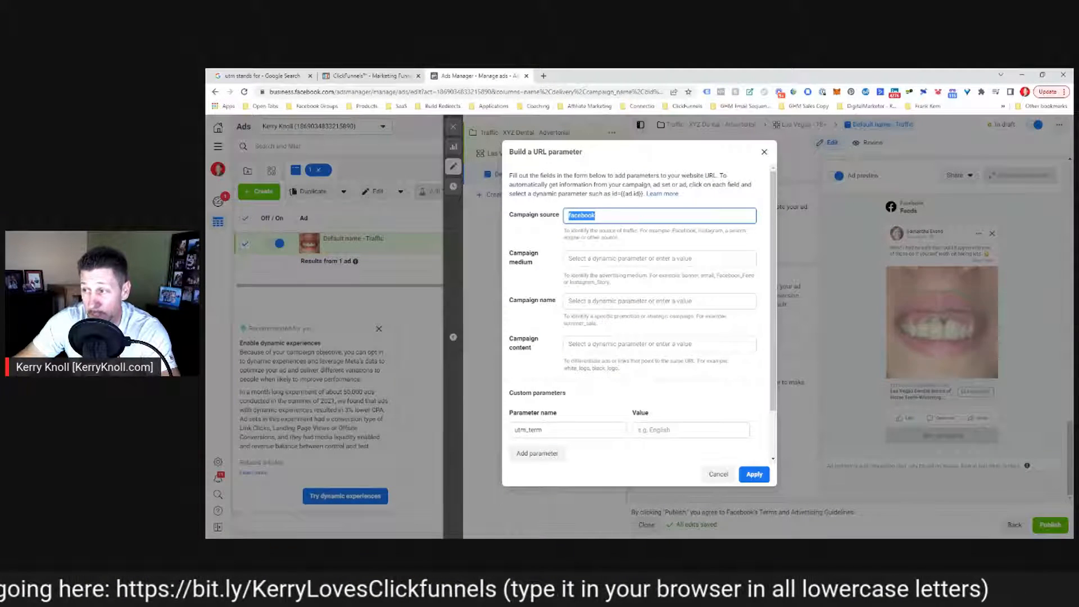
pyautogui.press('BackSpace')
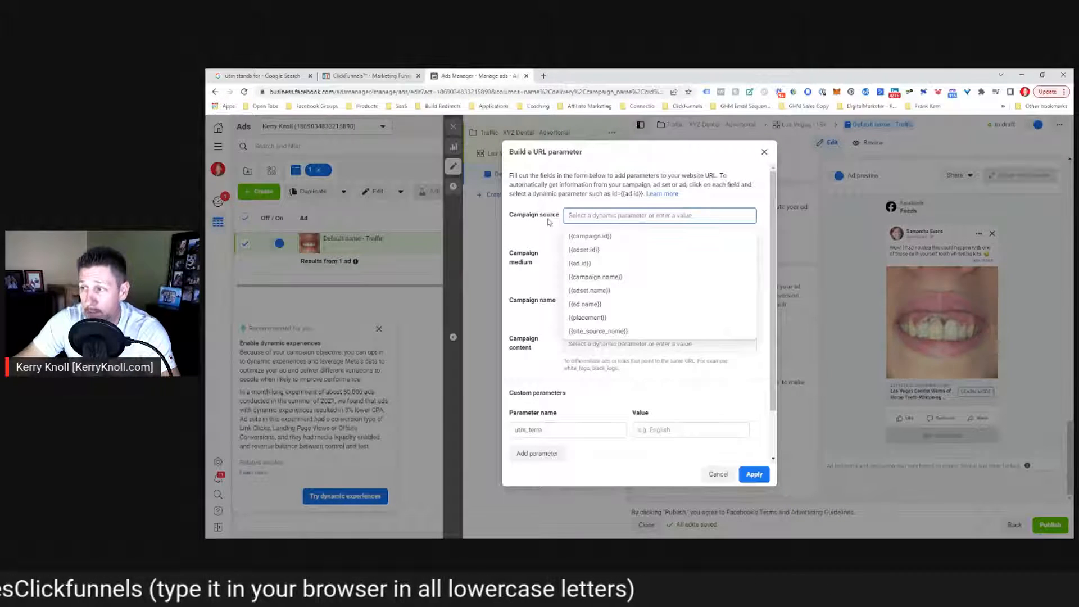
pyautogui.click(579, 333)
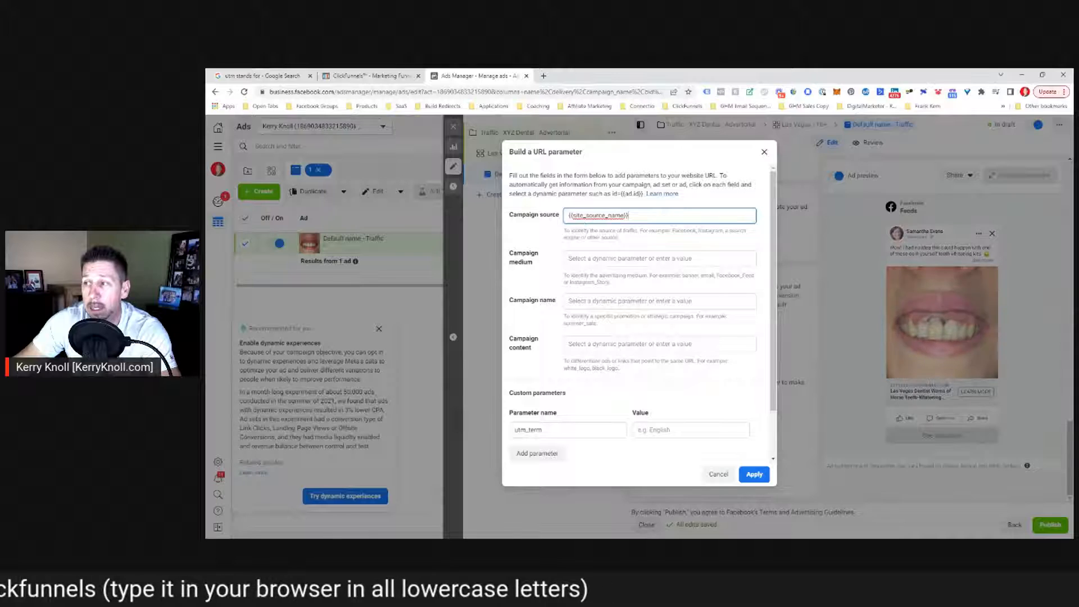
# Copy the {{site_source_name}} campaign source into the UTM Source filter in ClickFunnels, replacing the existing text
pyautogui.hotkey('ctrl', 'a')
pyautogui.hotkey('ctrl', 'c')
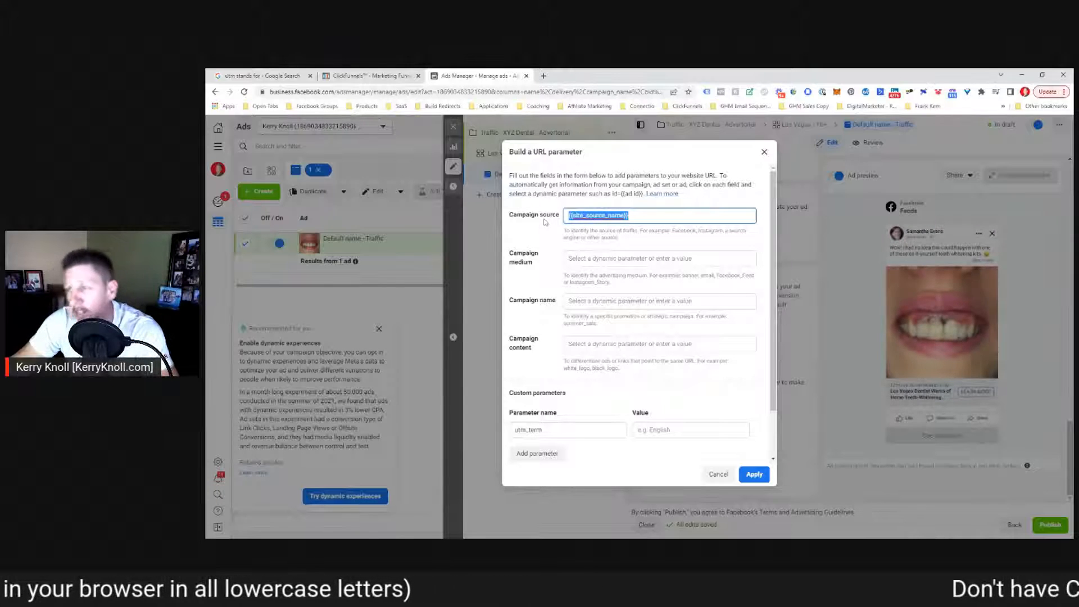
pyautogui.click(364, 77)
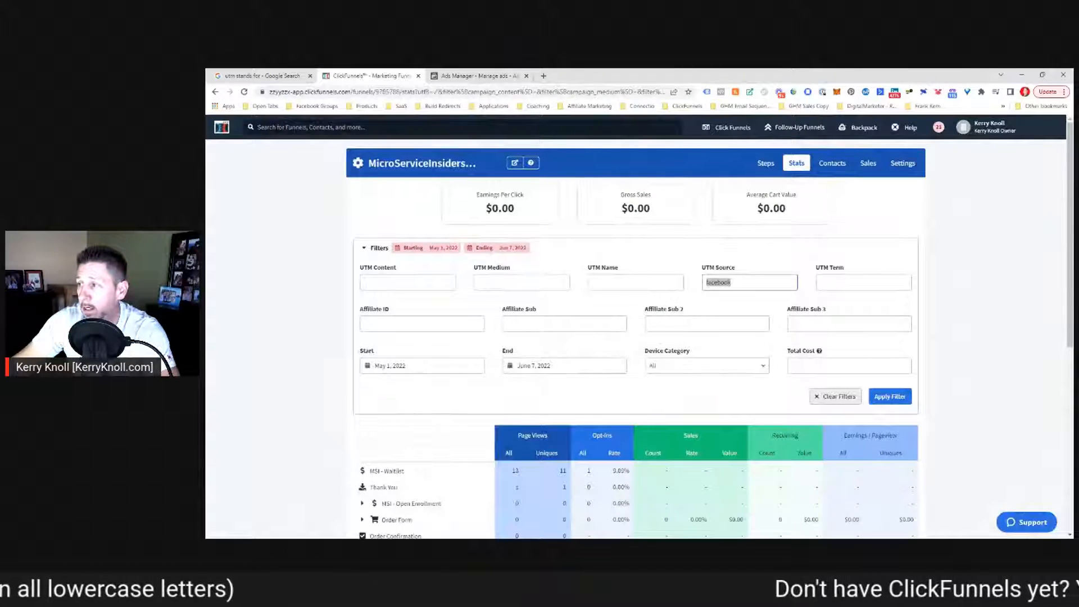
pyautogui.hotkey('ctrl', 'v')
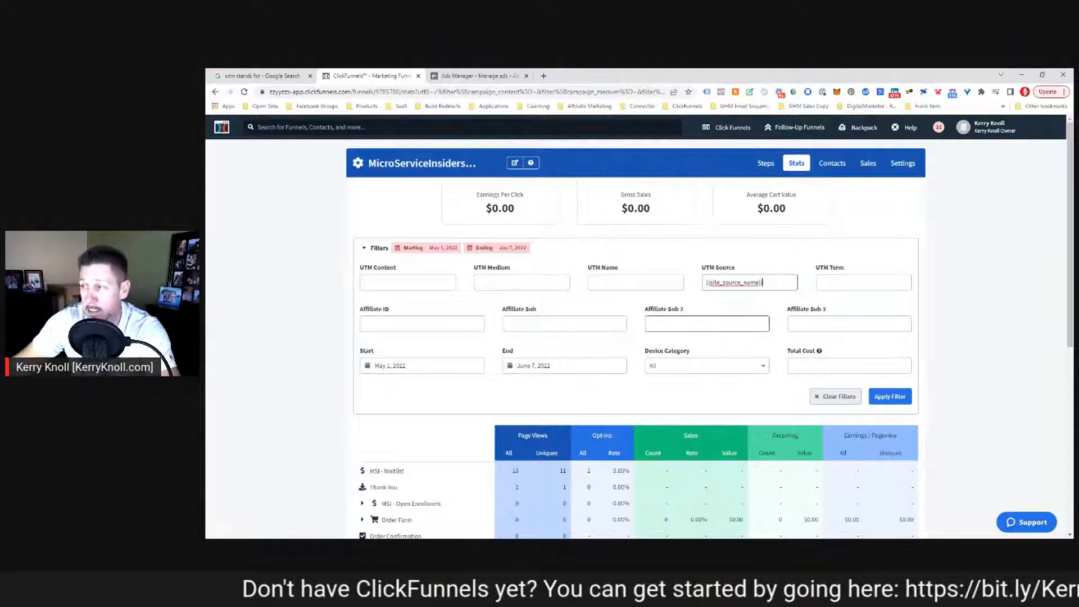
pyautogui.moveTo(763, 282); pyautogui.dragTo(710, 282)
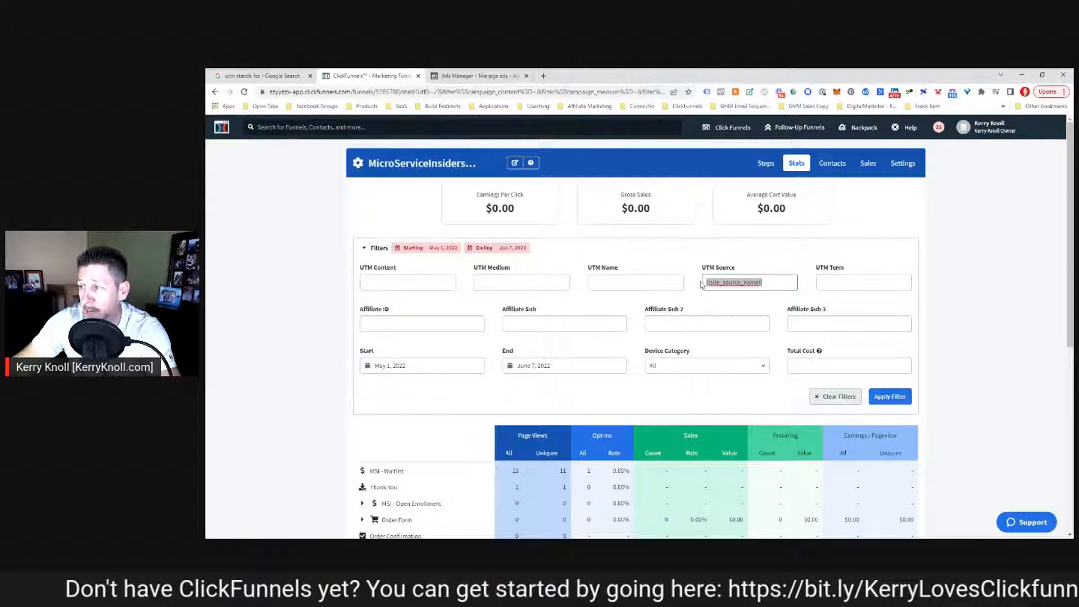
# Replace the UTM Source filter text in ClickFunnels with instagram, then empty the filter
pyautogui.write('fac')
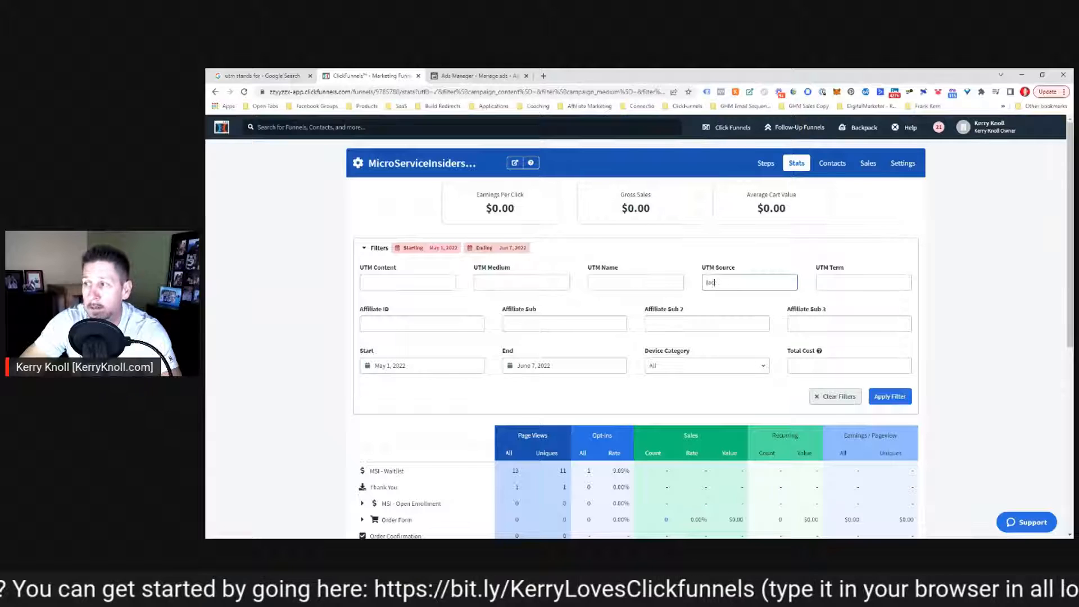
pyautogui.write('eboinstagra')
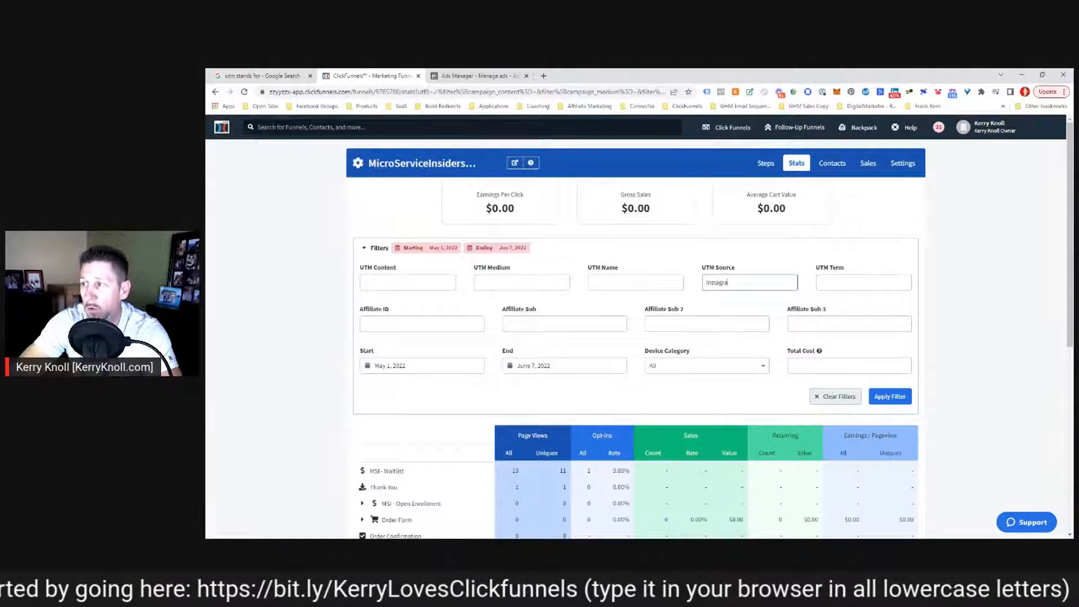
pyautogui.press('BackSpace')
pyautogui.press('BackSpace')
pyautogui.press('BackSpace')
pyautogui.press('BackSpace')
pyautogui.press('BackSpace')
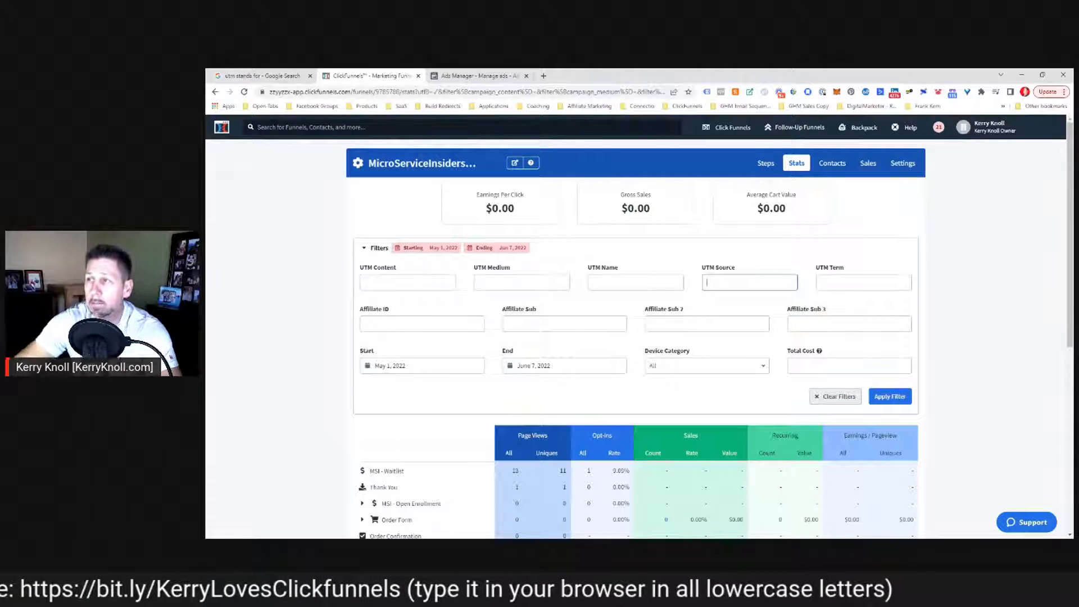
# Switch to Ads Manager and replace the campaign source with facebook in the URL parameter builder
pyautogui.click(473, 75)
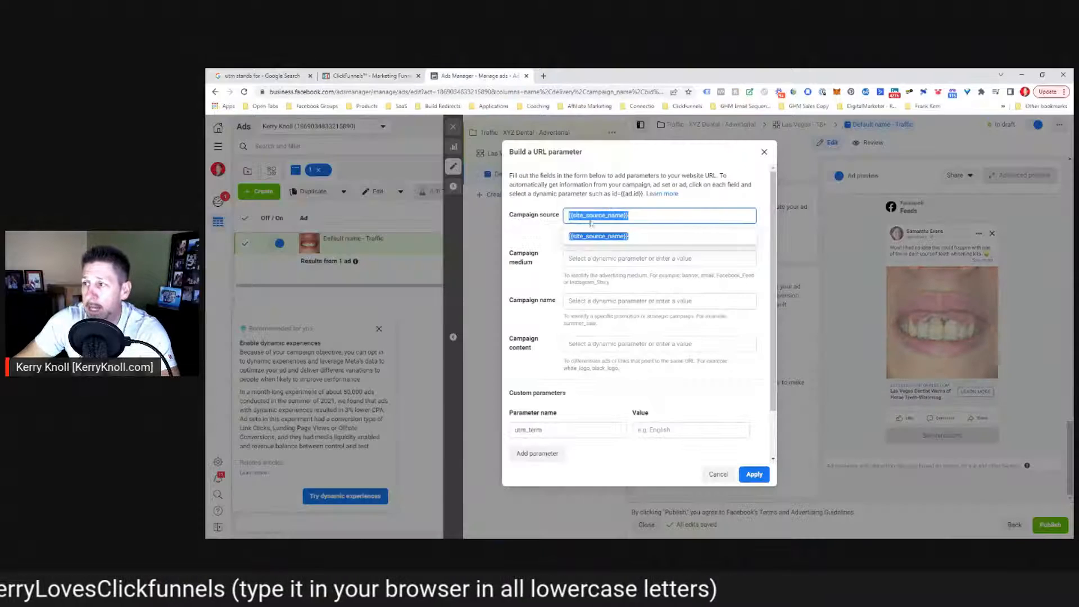
pyautogui.click(537, 233)
pyautogui.moveTo(639, 217); pyautogui.dragTo(516, 221)
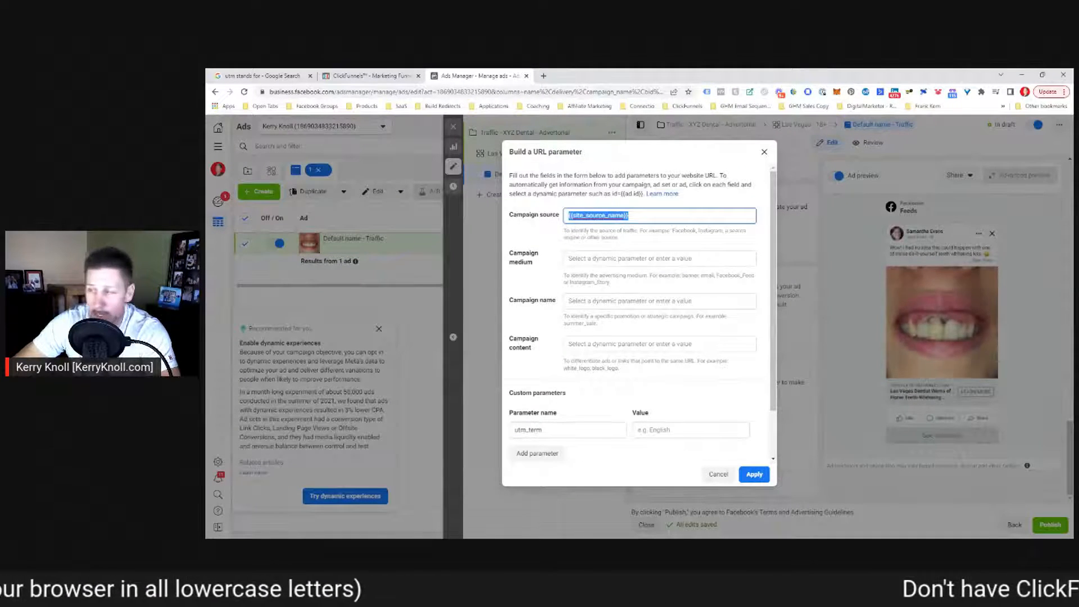
pyautogui.press('BackSpace')
pyautogui.write('face')
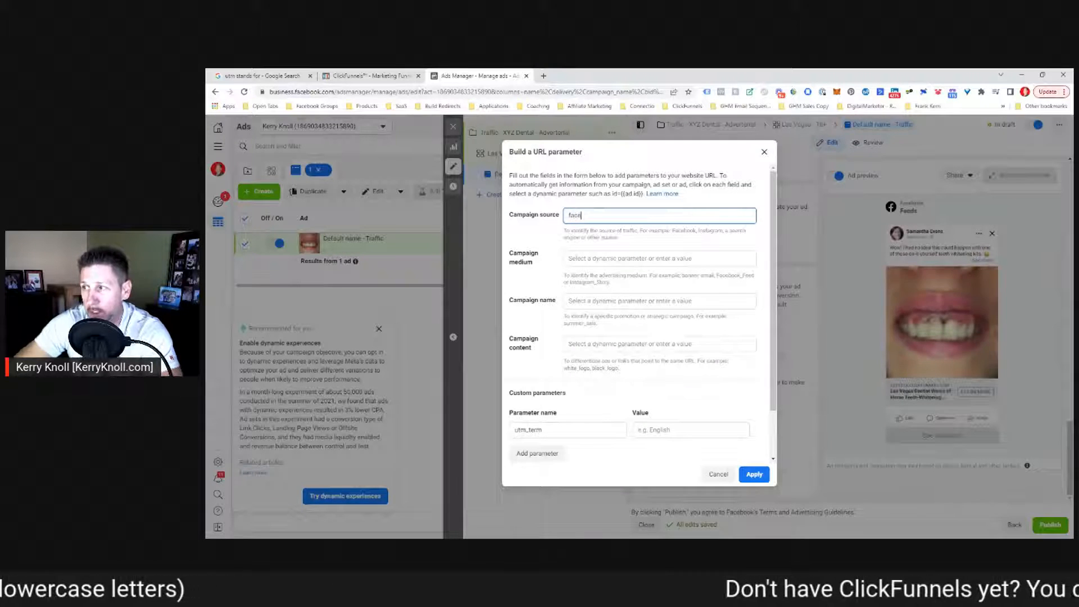
pyautogui.write('book')
# Change the campaign source in the URL parameter builder to instagram
pyautogui.press('BackSpace')
pyautogui.press('BackSpace')
pyautogui.press('BackSpace')
pyautogui.press('BackSpace')
pyautogui.press('BackSpace')
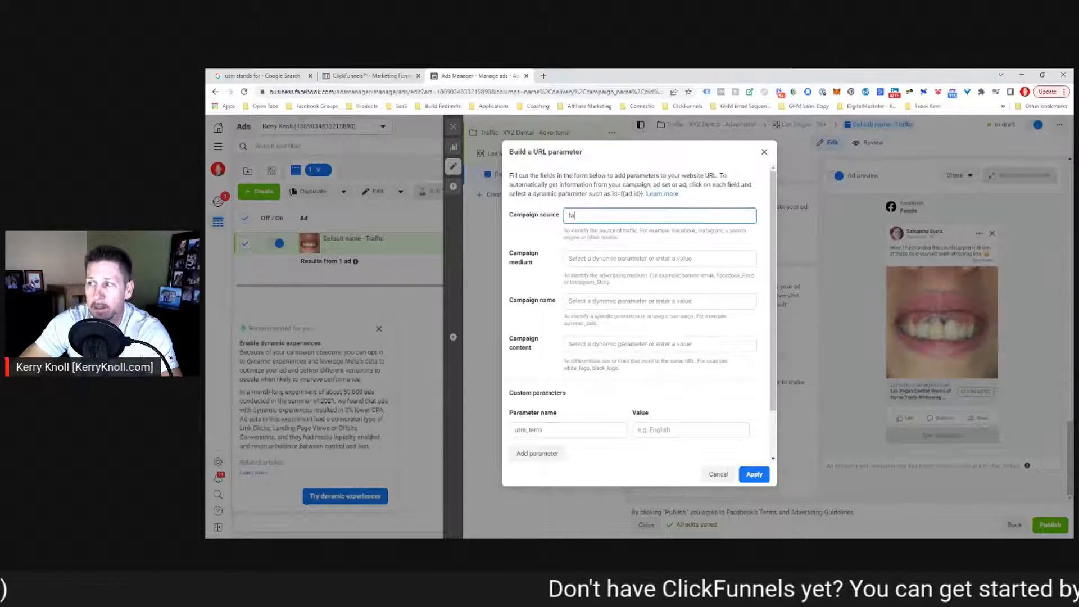
pyautogui.write('instagram')
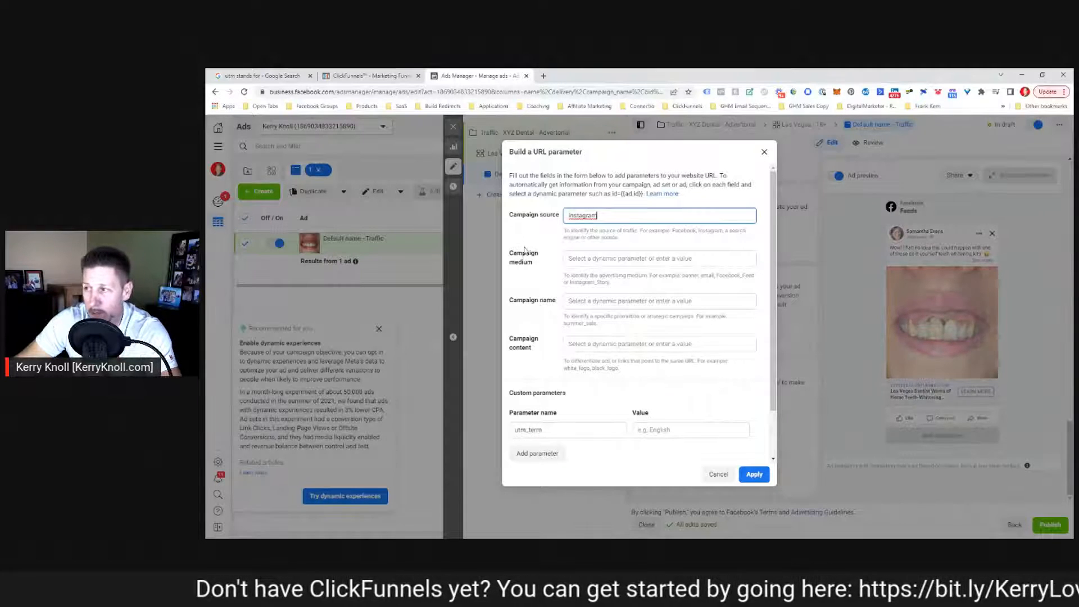
# Clear the campaign source and leave the field empty
pyautogui.hotkey('ctrl', 'a')
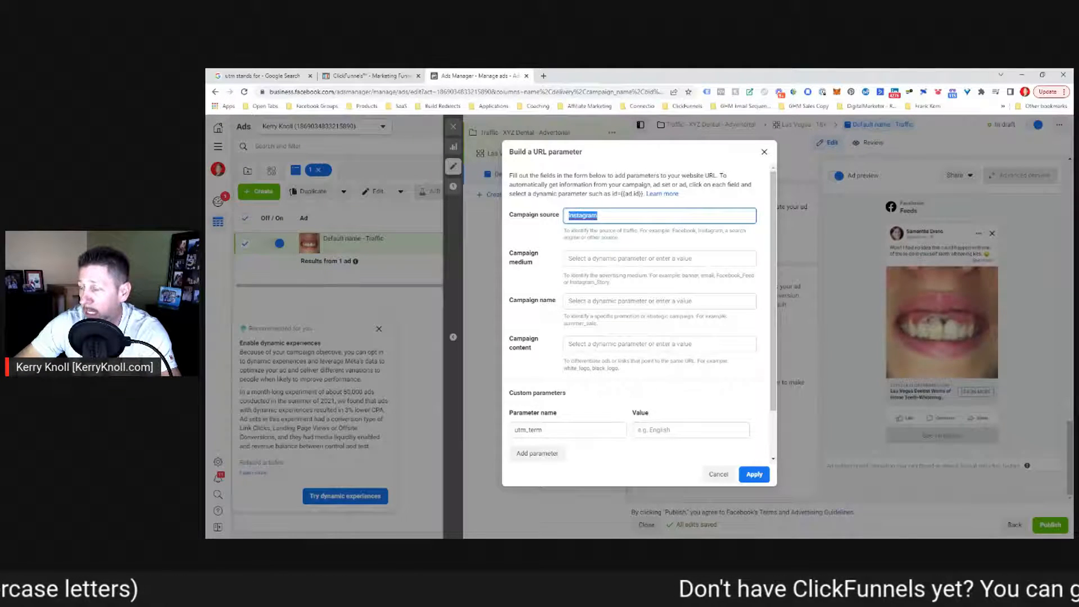
pyautogui.press('BackSpace')
pyautogui.click(528, 229)
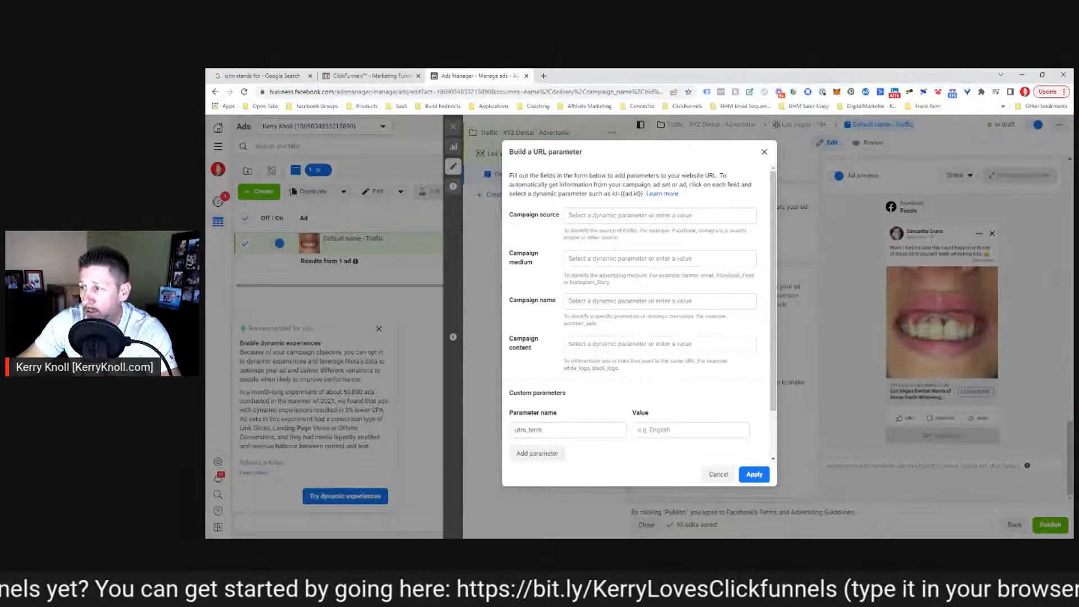
# Examine the dynamic parameters offered for the campaign medium and the example values in its description
pyautogui.click(579, 258)
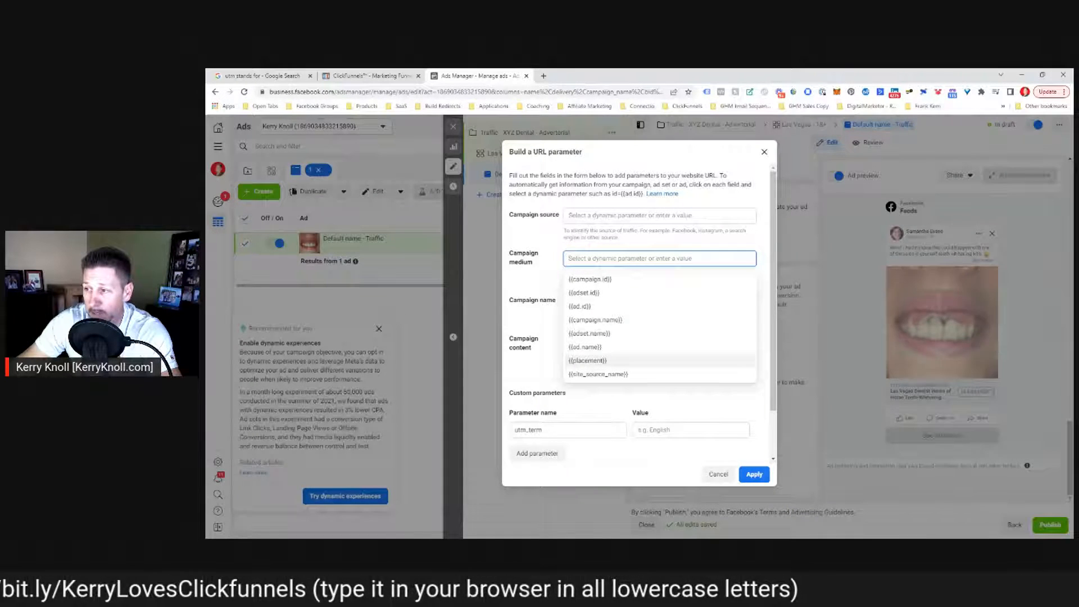
pyautogui.click(554, 280)
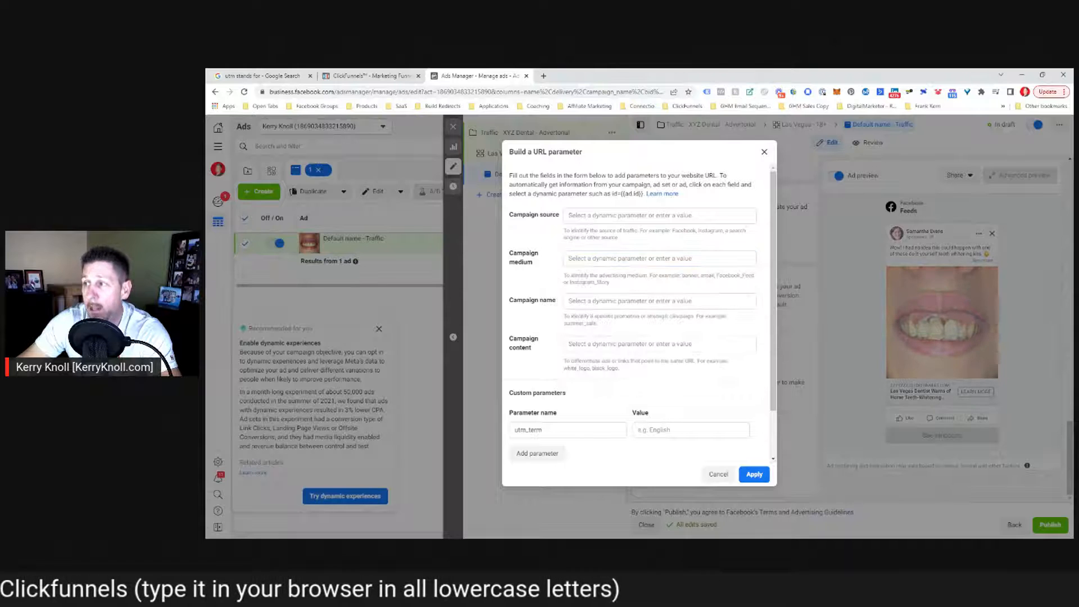
pyautogui.moveTo(682, 275); pyautogui.dragTo(607, 282)
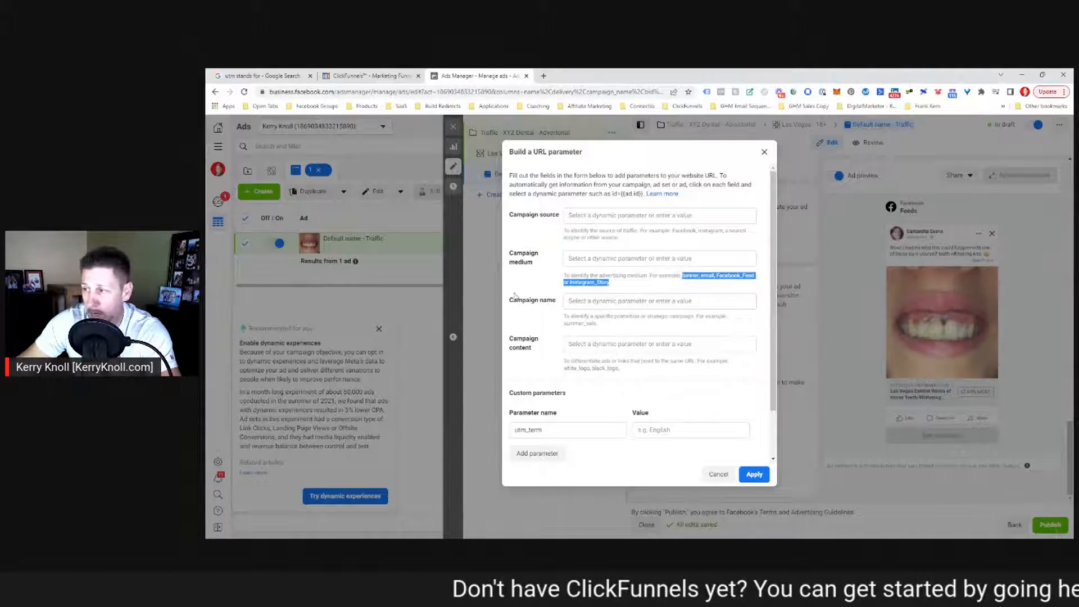
pyautogui.click(529, 282)
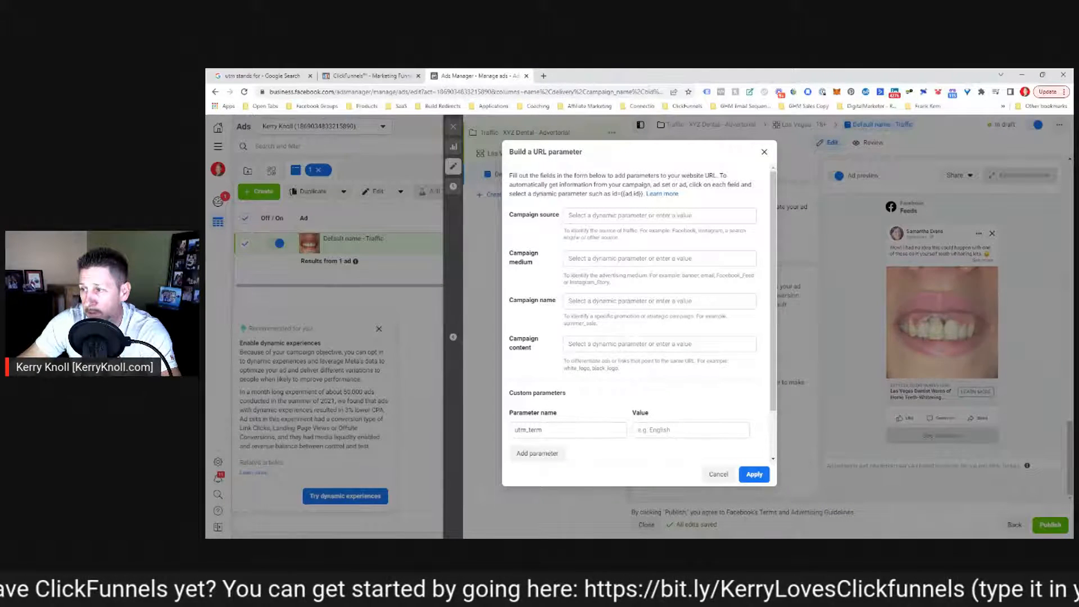
# Set the campaign name to the dynamic parameter {{campaign.name}}, then switch to ClickFunnels to compare it with the UTM Name filter
pyautogui.click(608, 301)
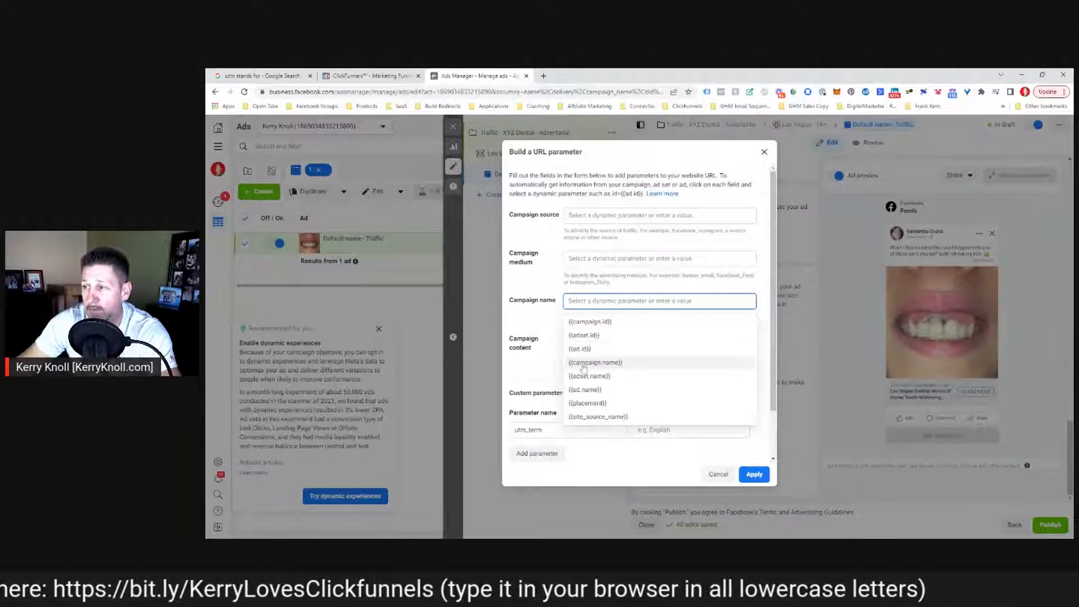
pyautogui.click(583, 365)
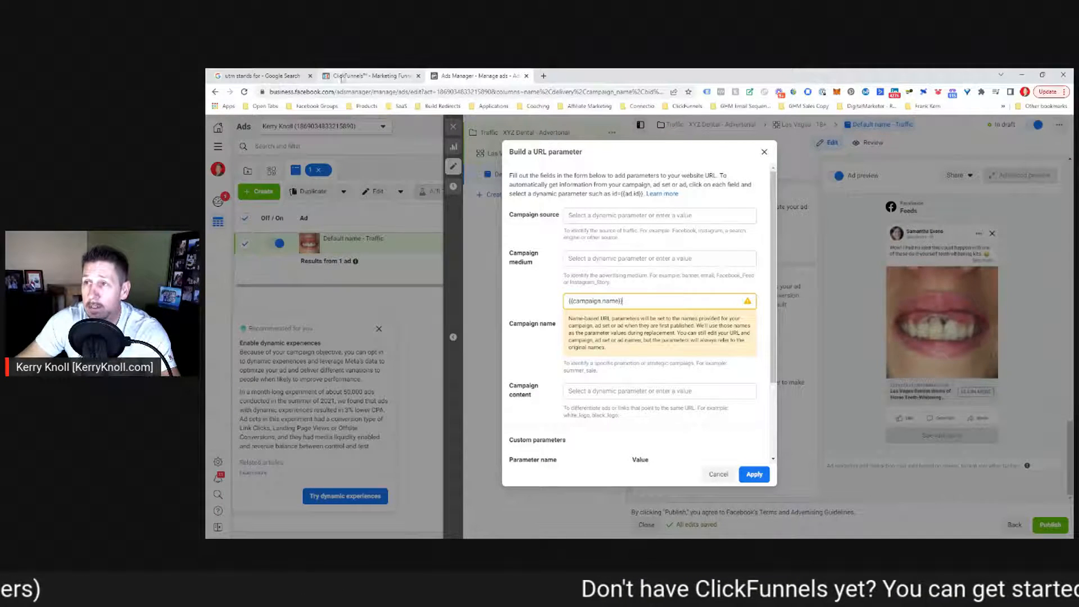
pyautogui.click(368, 75)
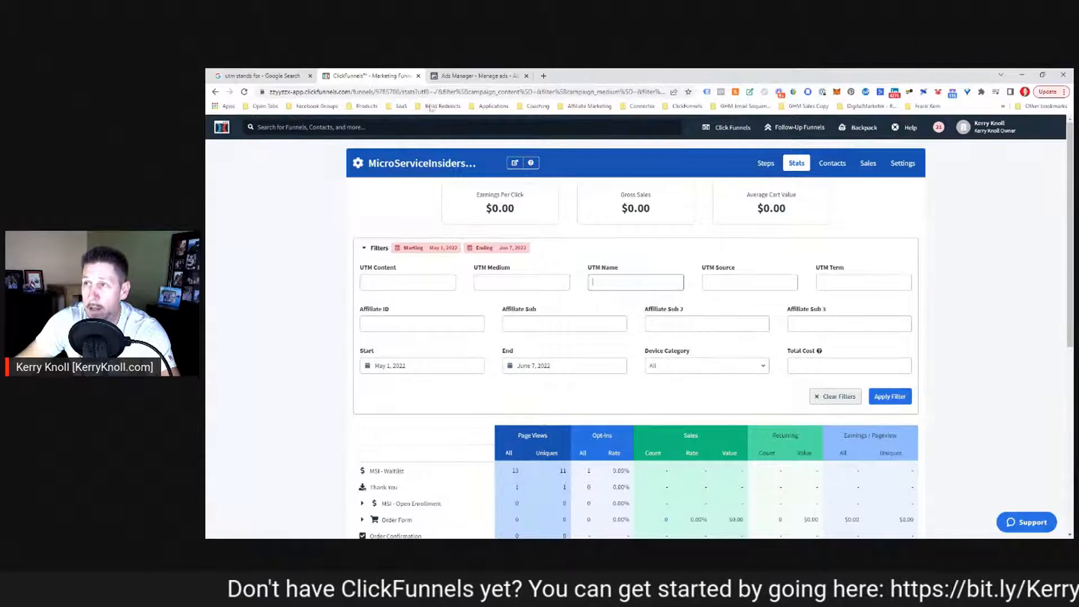
# Switch to Ads Manager and replace the campaign name with teeth-whitening
pyautogui.click(467, 75)
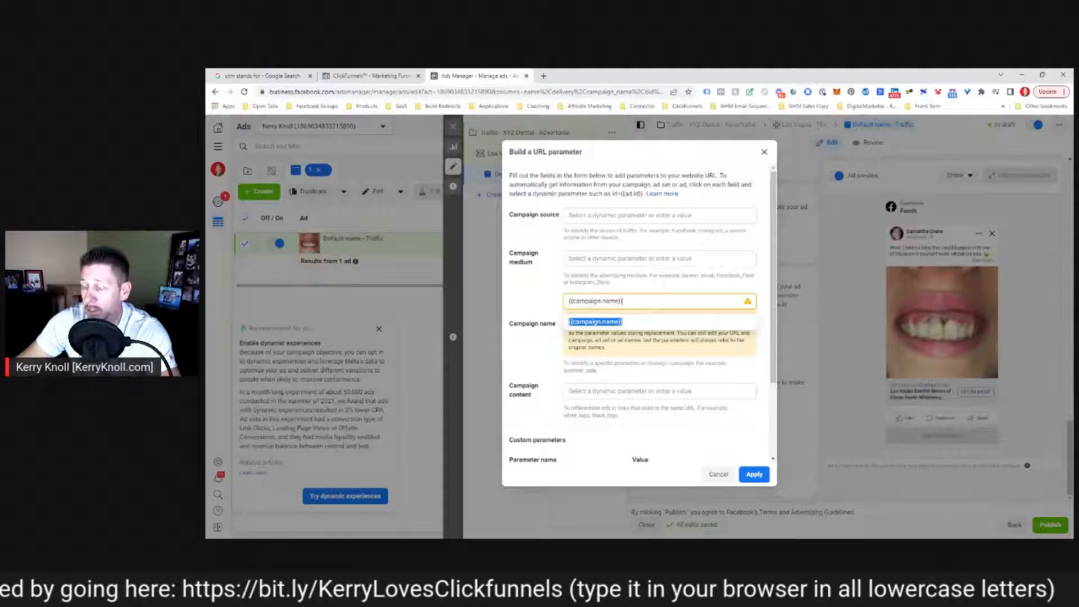
pyautogui.moveTo(623, 301); pyautogui.dragTo(546, 299)
pyautogui.press('BackSpace')
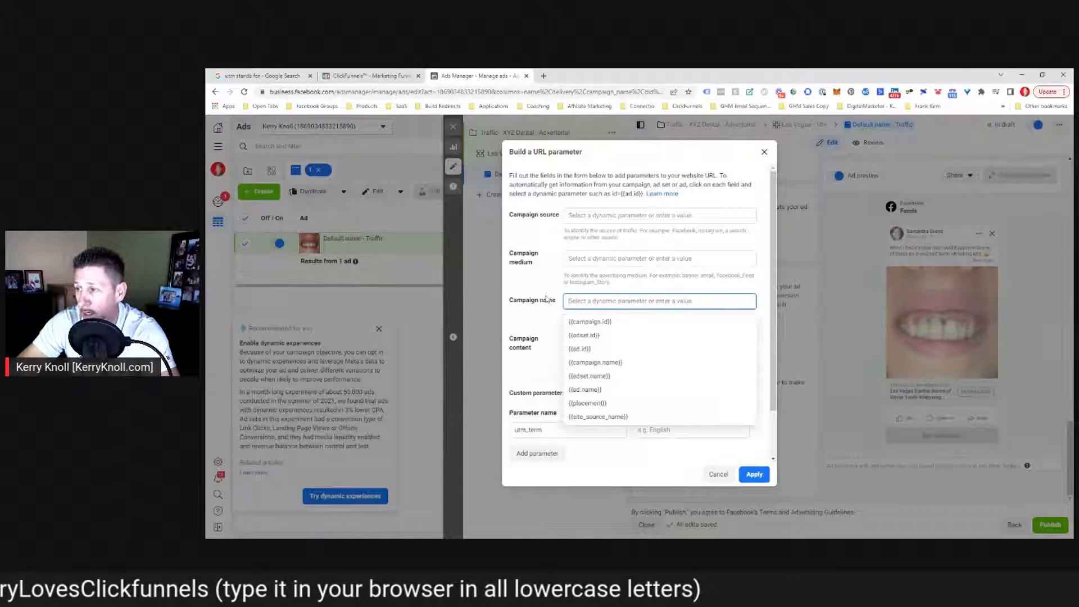
pyautogui.write('t')
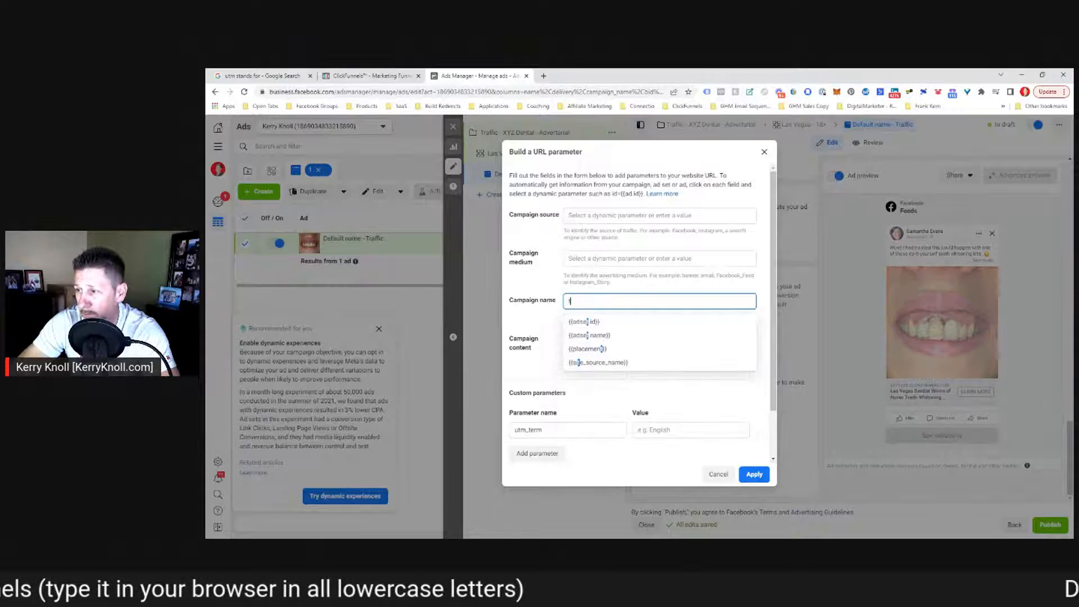
pyautogui.write('eeth-')
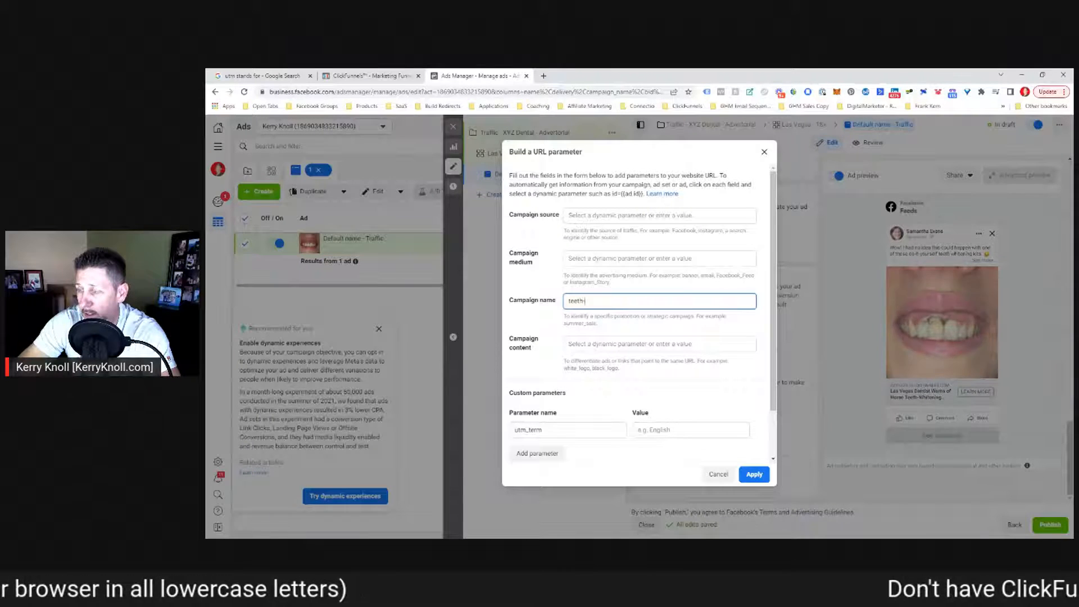
pyautogui.write('whitening')
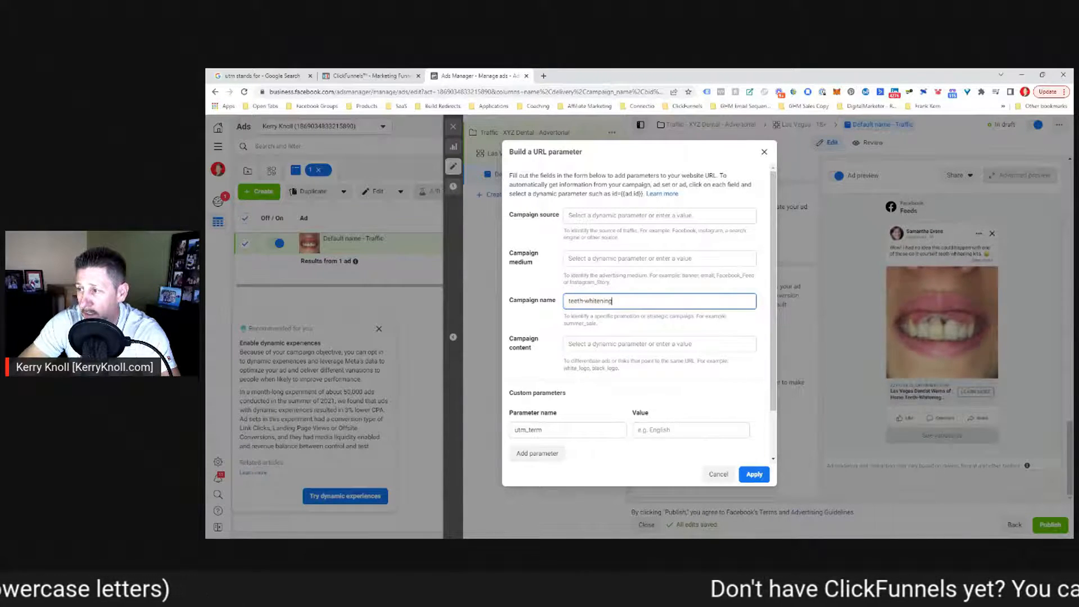
# Try an underscore instead of the hyphen in the campaign name, then remove it to leave teethwhitening
pyautogui.press('Left')
pyautogui.press('Left')
pyautogui.press('Left')
pyautogui.press('Left')
pyautogui.press('Left')
pyautogui.press('Left')
pyautogui.press('Left')
pyautogui.press('Left')
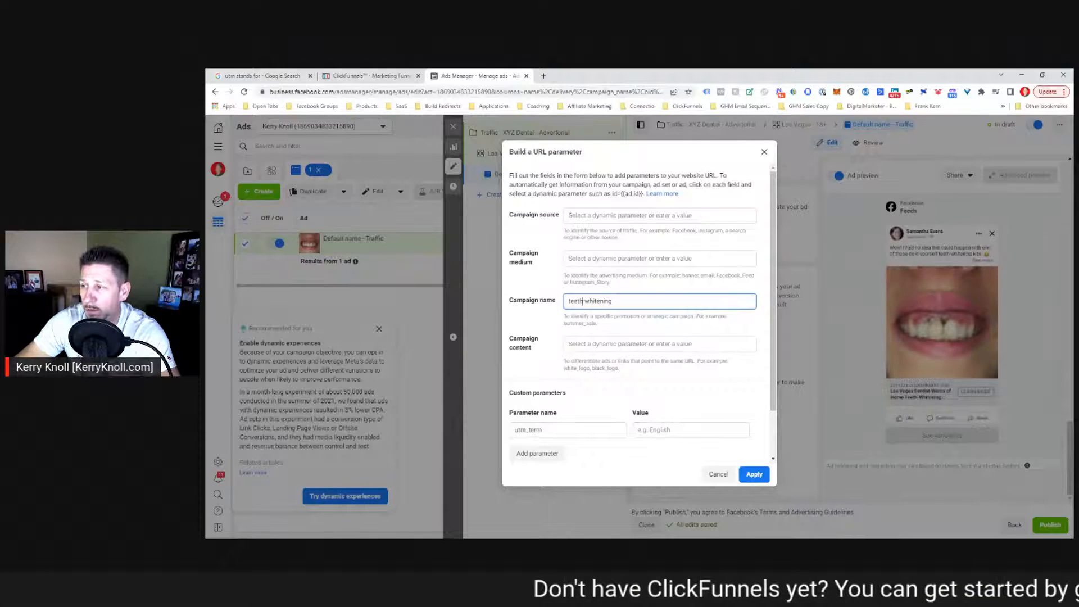
pyautogui.press('BackSpace')
pyautogui.write('_')
pyautogui.press('BackSpace')
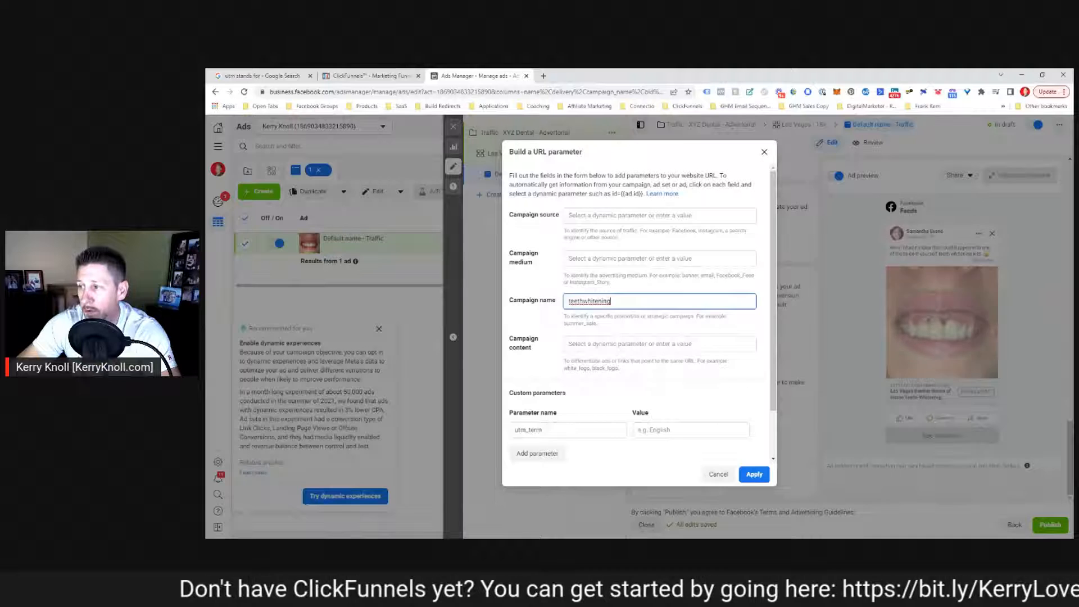
# Replace the campaign name with the encoded space %20
pyautogui.press('BackSpace')
pyautogui.press('BackSpace')
pyautogui.press('BackSpace')
pyautogui.press('BackSpace')
pyautogui.press('BackSpace')
pyautogui.press('BackSpace')
pyautogui.press('BackSpace')
pyautogui.press('BackSpace')
pyautogui.press('BackSpace')
pyautogui.press('BackSpace')
pyautogui.press('BackSpace')
pyautogui.press('BackSpace')
pyautogui.press('BackSpace')
pyautogui.press('BackSpace')
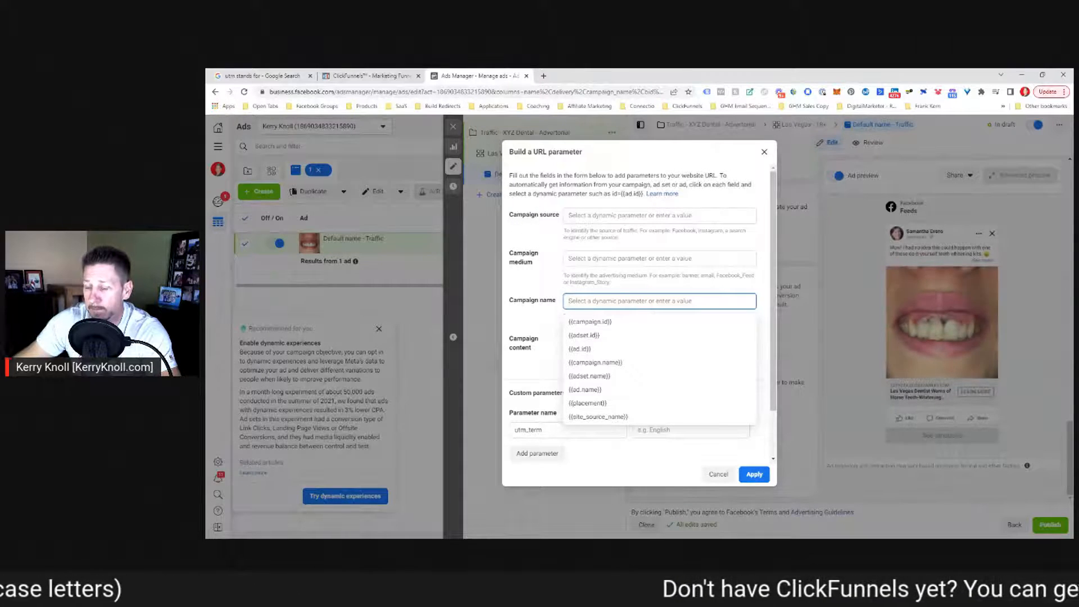
pyautogui.write('%')
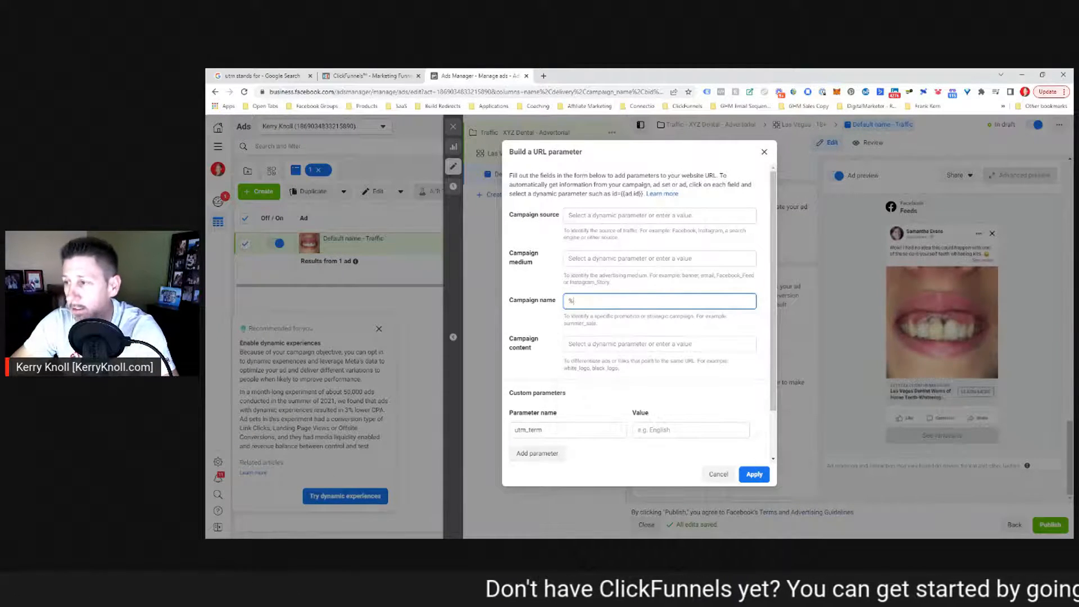
pyautogui.write('20')
pyautogui.hotkey('shift', 'Left')
pyautogui.hotkey('shift', 'Left')
pyautogui.hotkey('shift', 'Left')
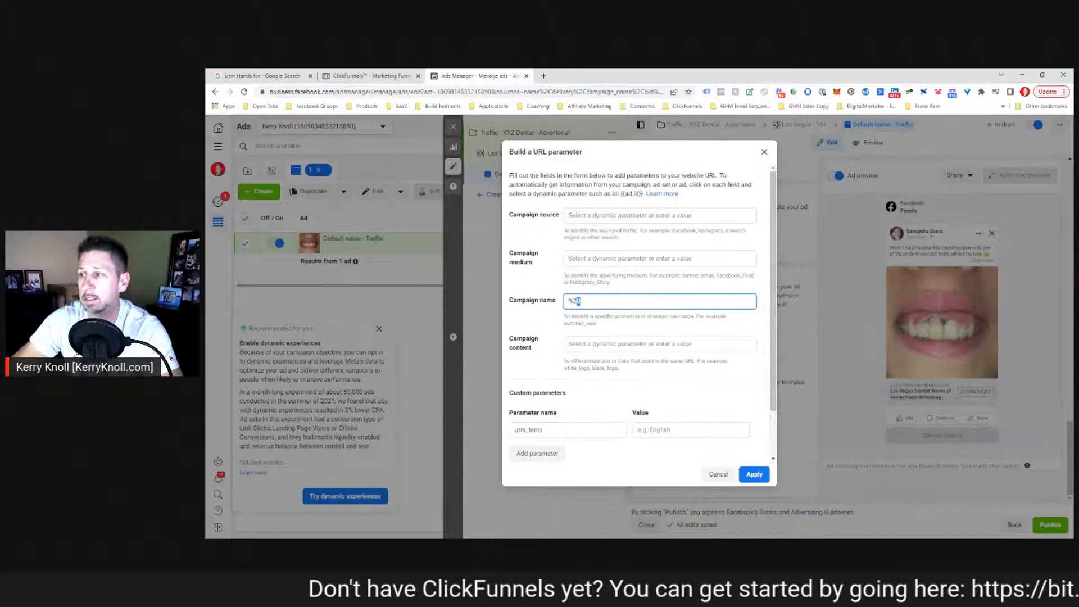
pyautogui.press('Left')
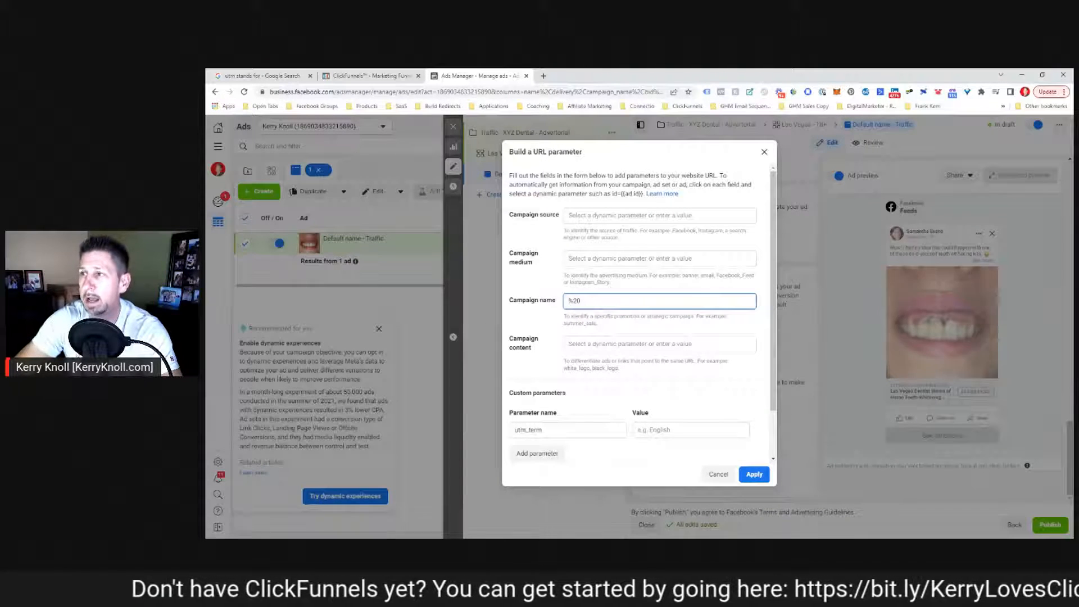
# Extend the campaign name to Traffic%20-%20XYZ%20, using %20 in place of each space
pyautogui.write('T')
pyautogui.write('raffic')
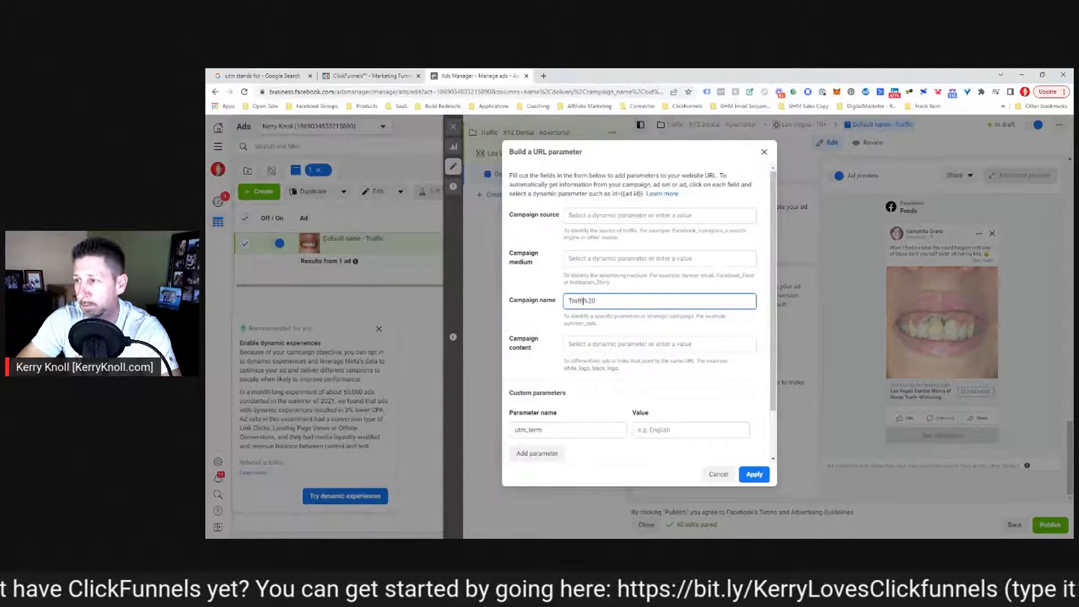
pyautogui.press('Right')
pyautogui.press('Right')
pyautogui.press('Right')
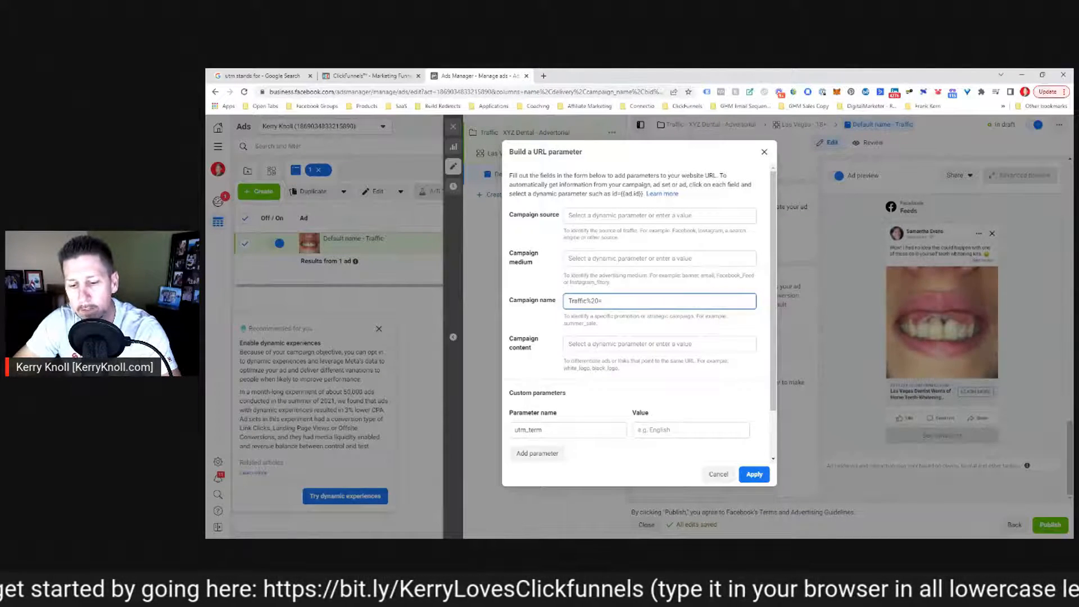
pyautogui.write('=%20')
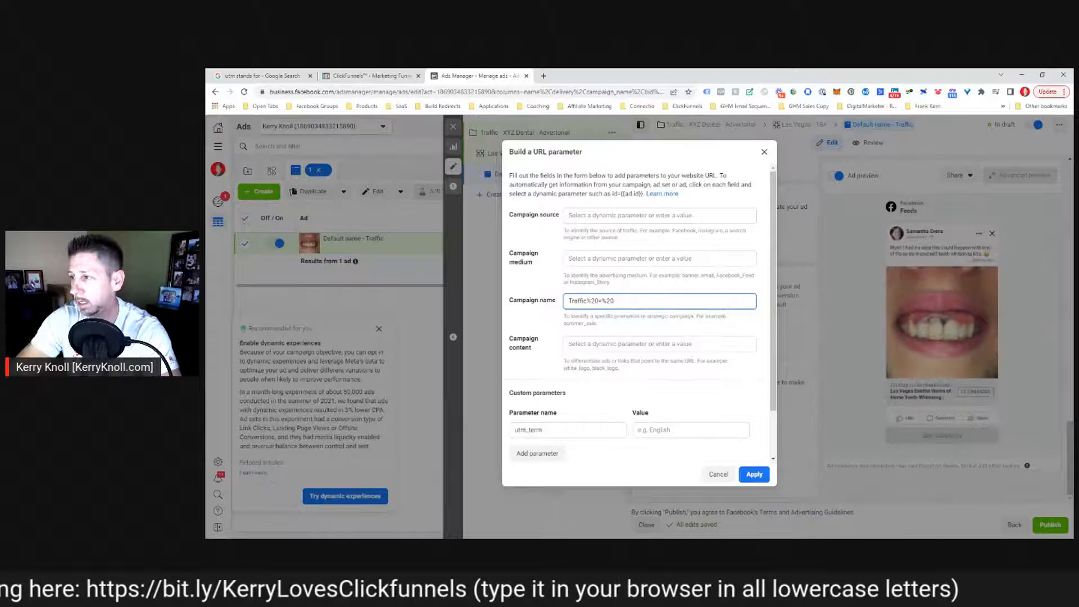
pyautogui.press('BackSpace')
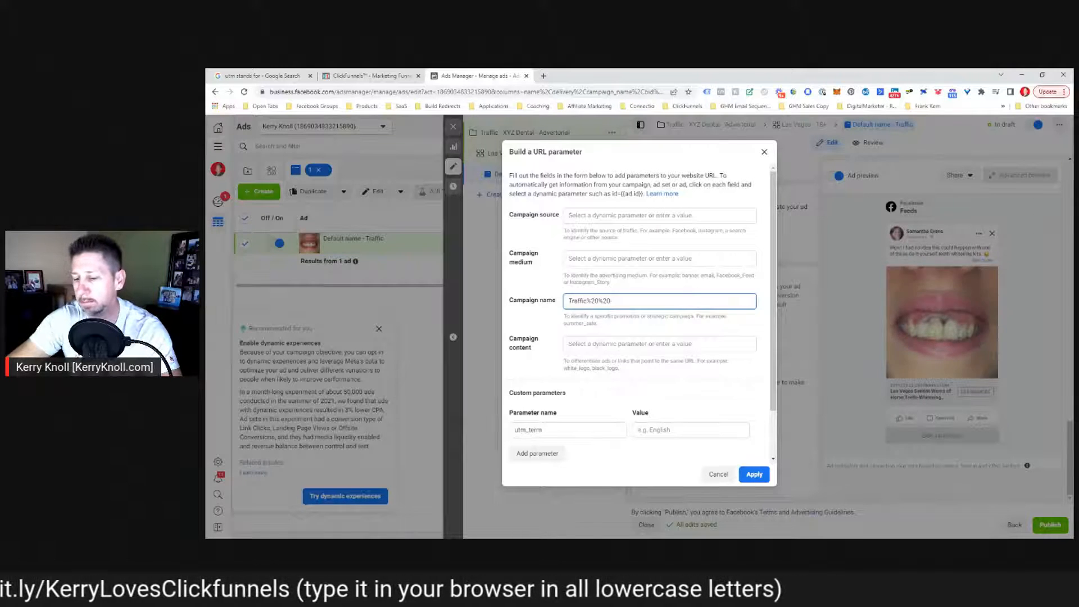
pyautogui.write('-%20')
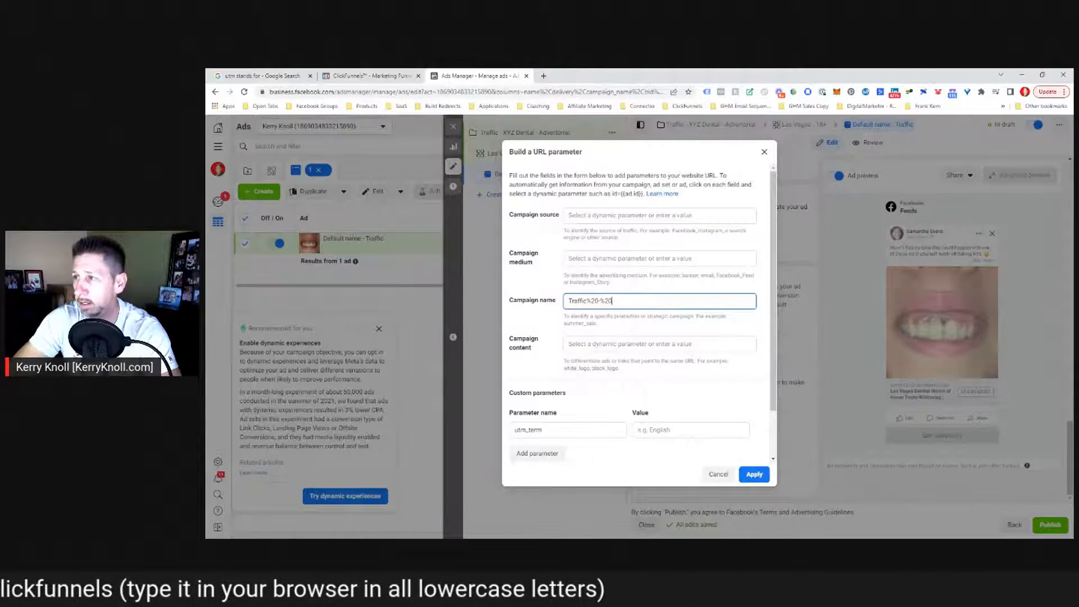
pyautogui.write('XYZ')
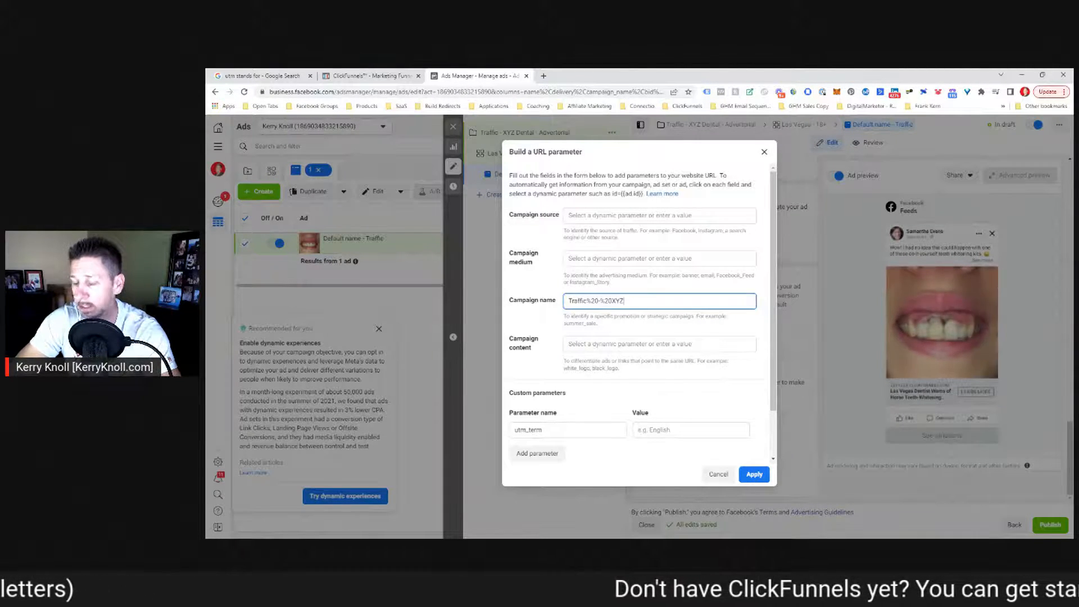
pyautogui.write('%')
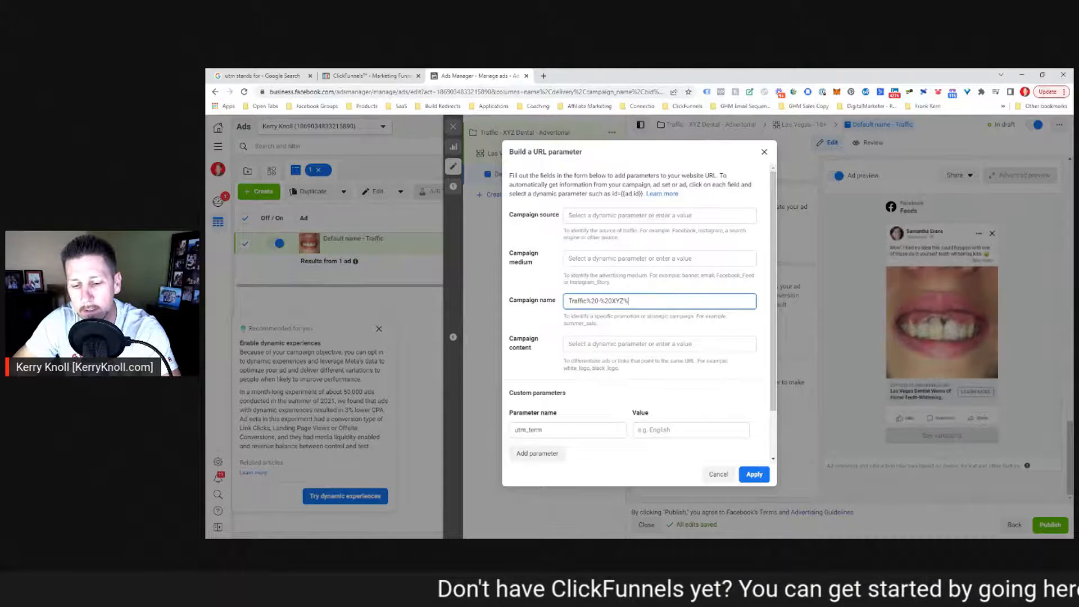
pyautogui.write('20')
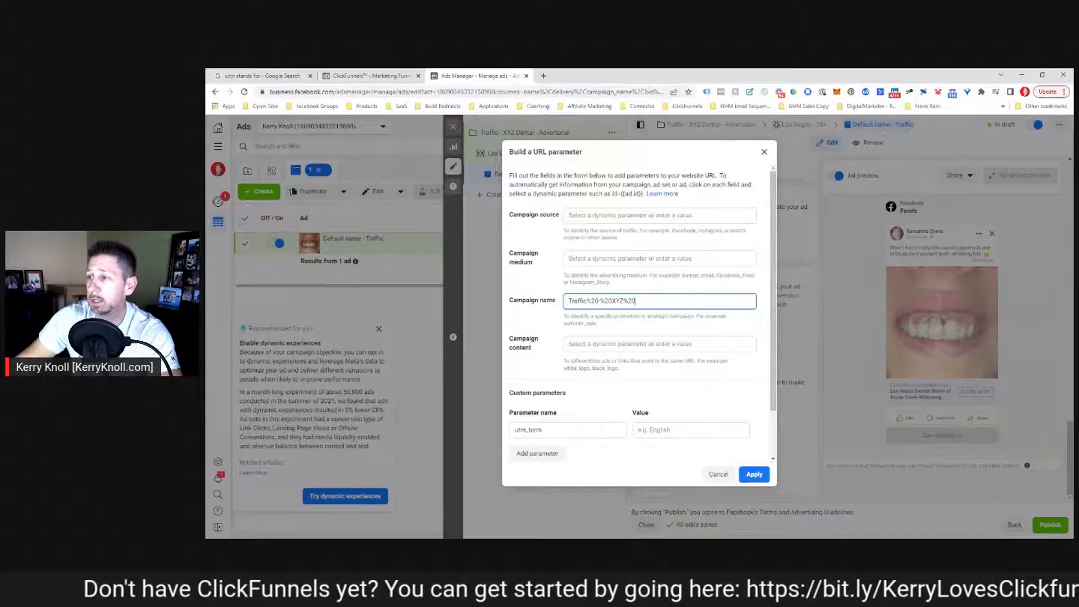
# Clear the whole campaign name value and close its list of dynamic parameter suggestions
pyautogui.moveTo(638, 302); pyautogui.dragTo(551, 313)
pyautogui.press('BackSpace')
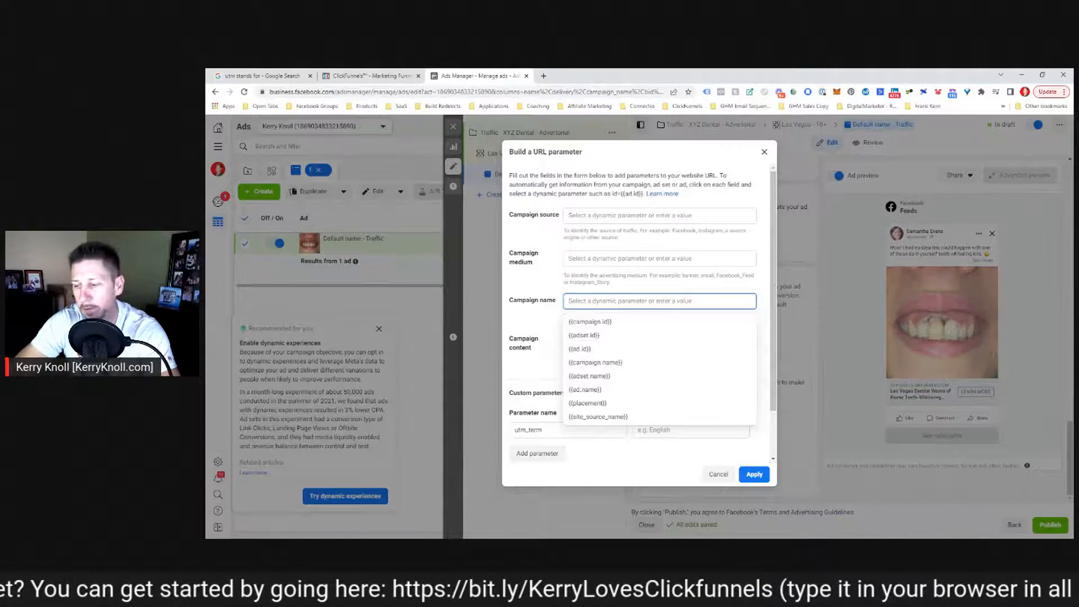
pyautogui.write('t')
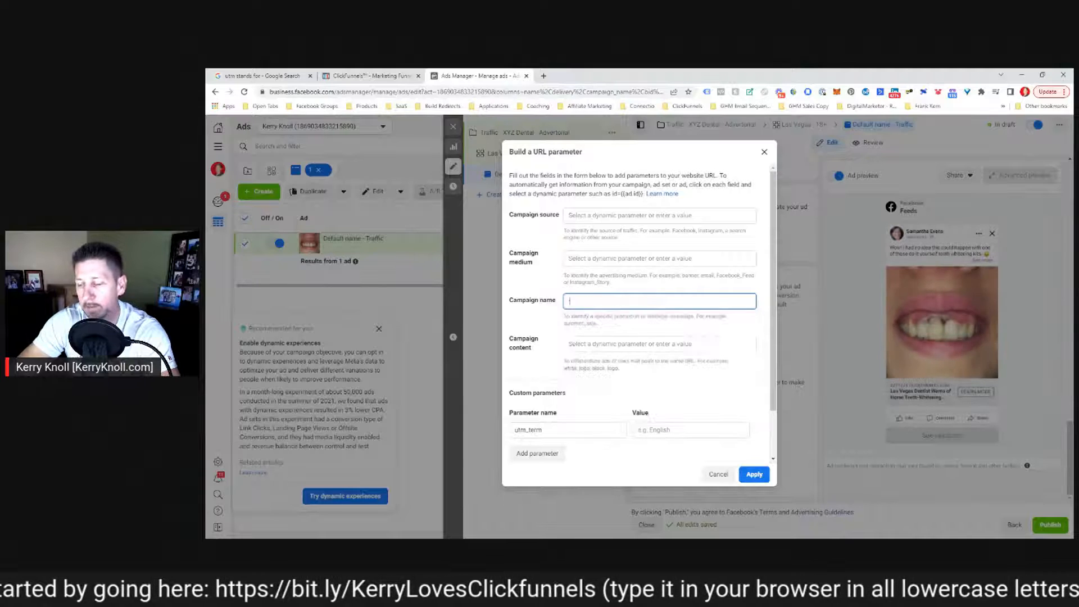
pyautogui.press('BackSpace')
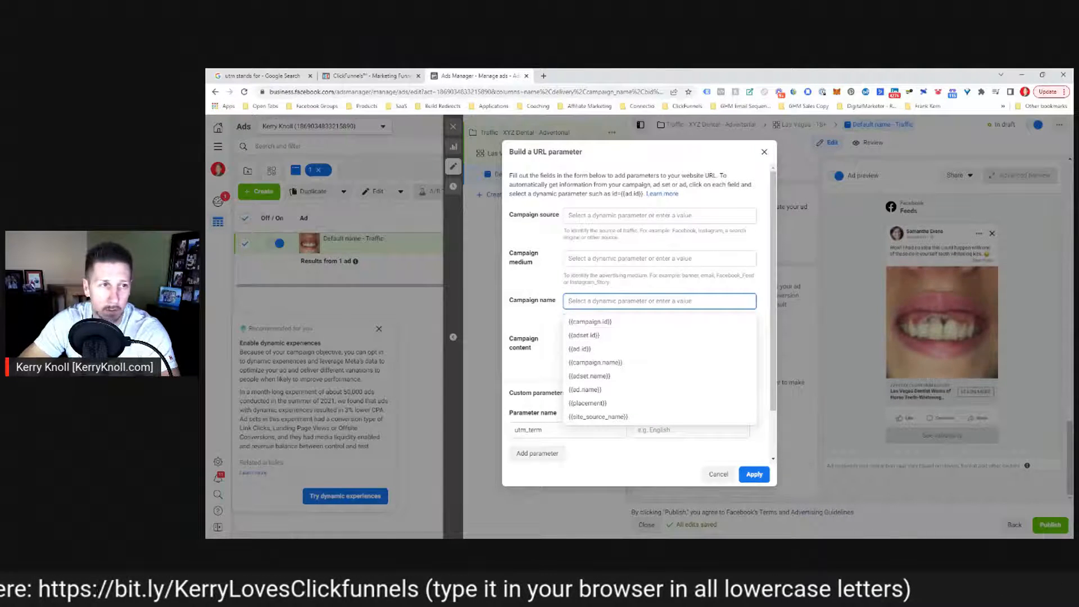
pyautogui.click(538, 303)
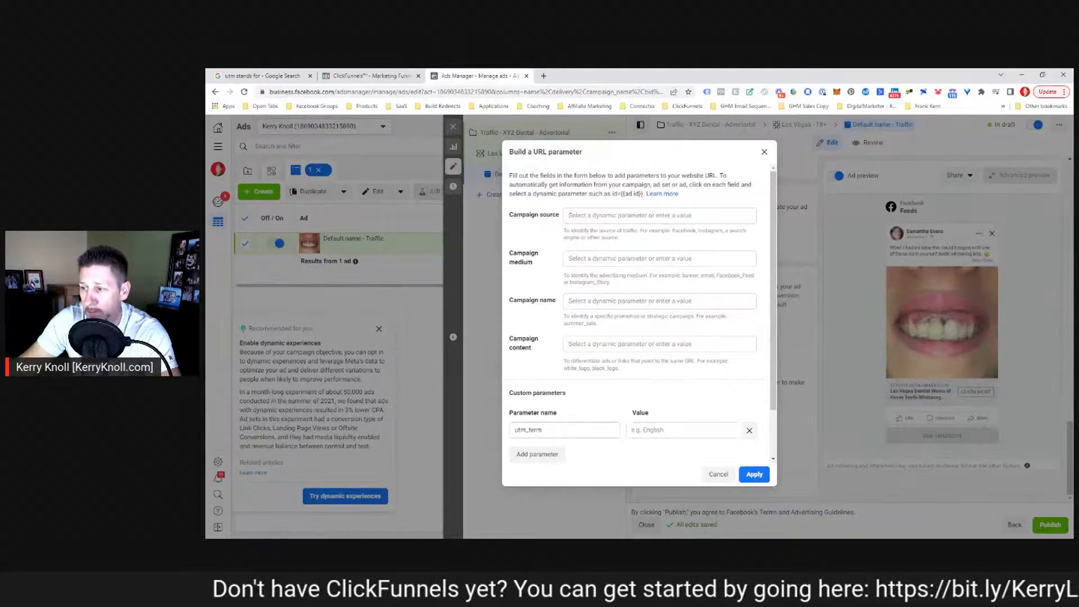
# Compare the utm_term custom parameter and the campaign fields in Ads Manager with the UTM filters in the ClickFunnels funnel stats
pyautogui.doubleClick(527, 430)
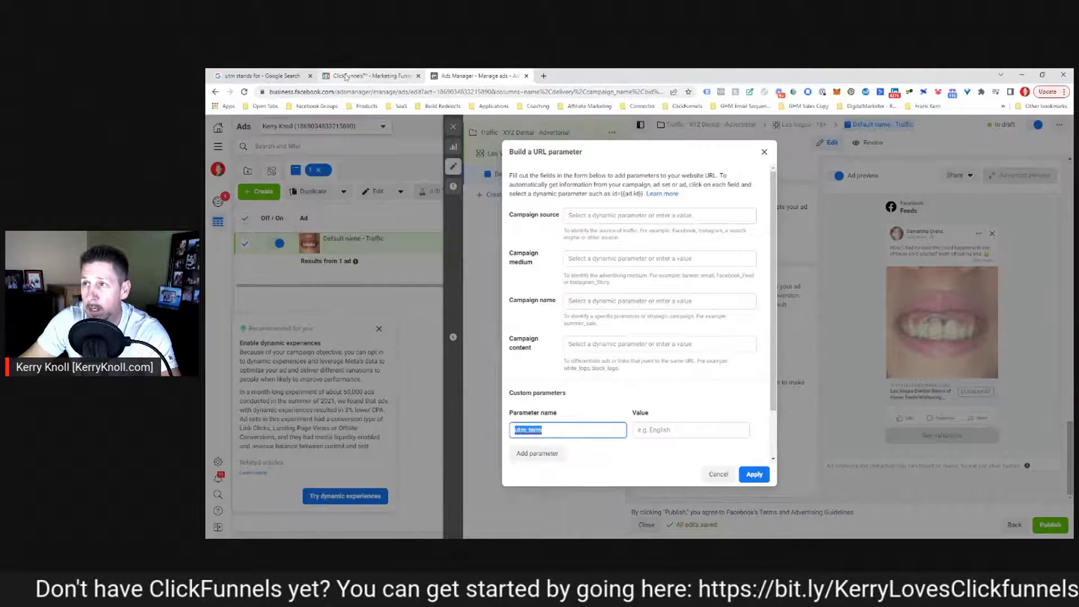
pyautogui.click(369, 75)
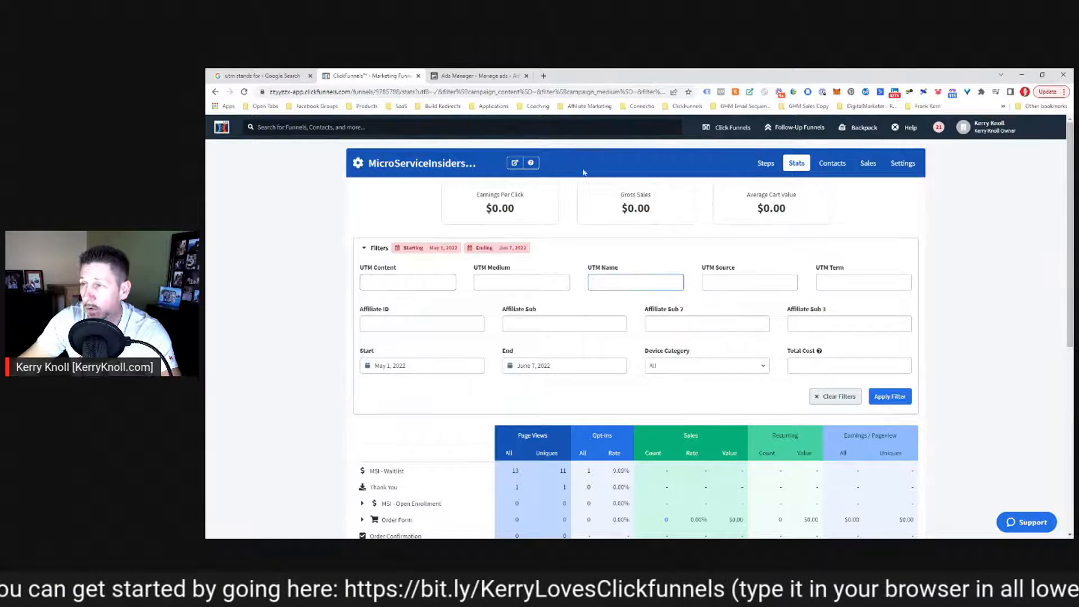
pyautogui.click(478, 75)
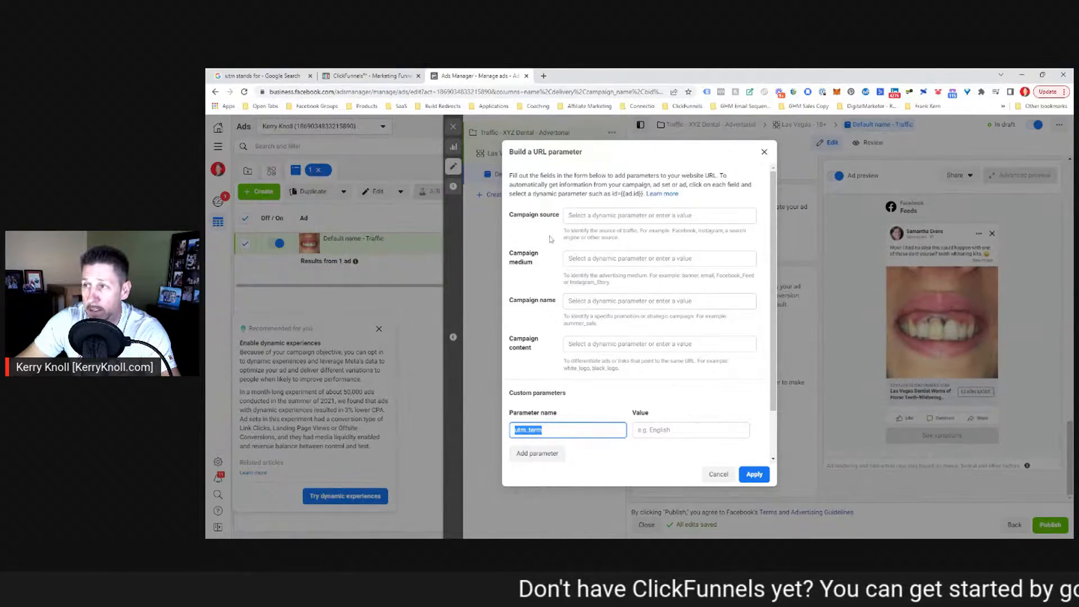
pyautogui.click(352, 82)
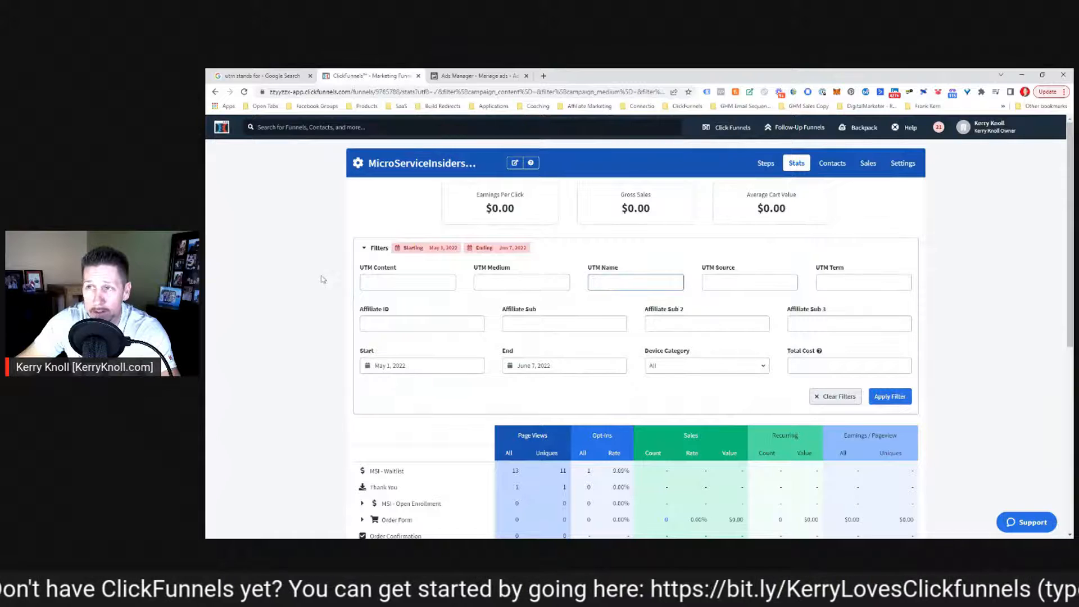